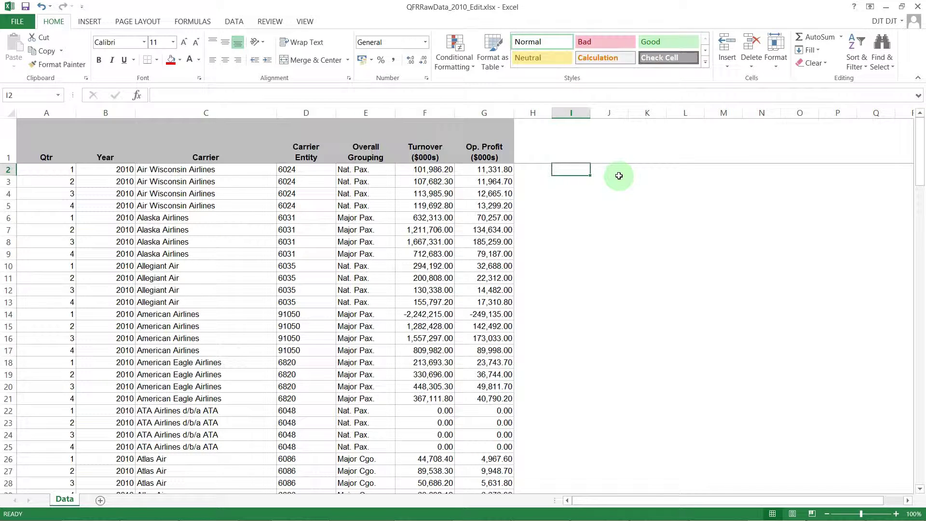
Enter the placeholder text gsdfgsdfgsgsdfgsdfg in cell I2 and fgdsgdsgsd in cell I3
text(gsdfgsdfgsgsdfgsdfg)
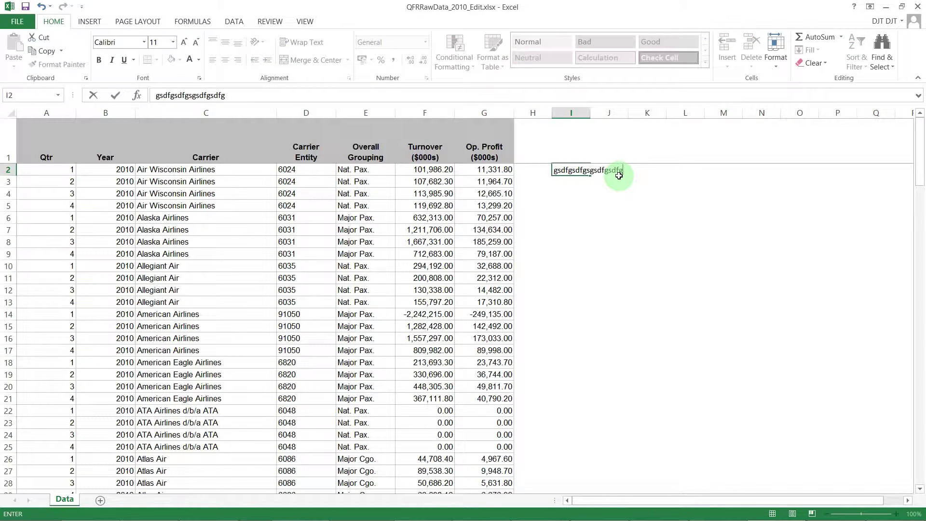
key(Return)
text(fgdsgdsgsd)
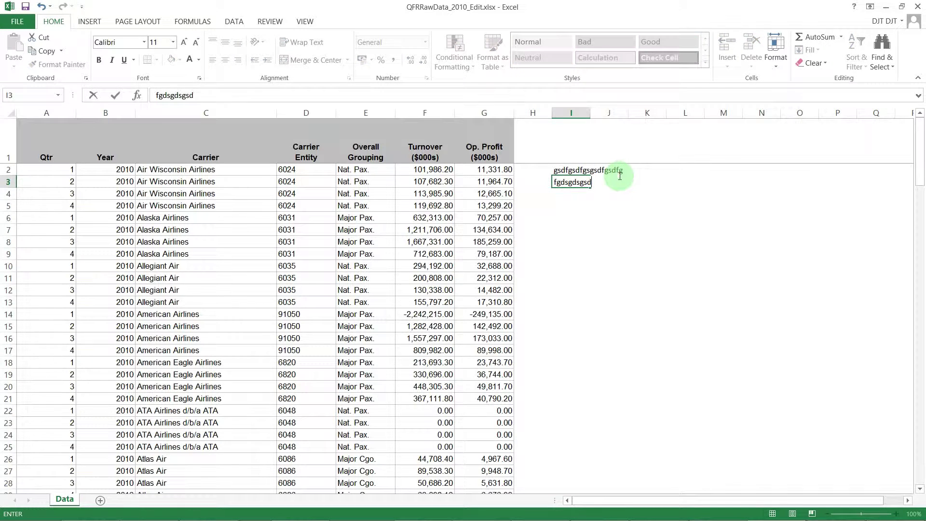
key(Return)
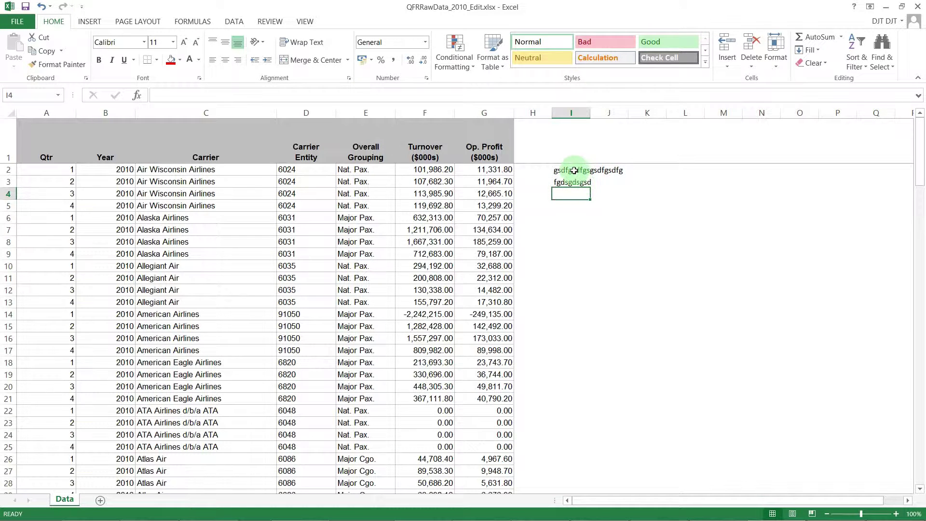
Format the placeholder text in I2:I3 with the Cambria font and a pale font colour
drag(576, 170, 575, 182)
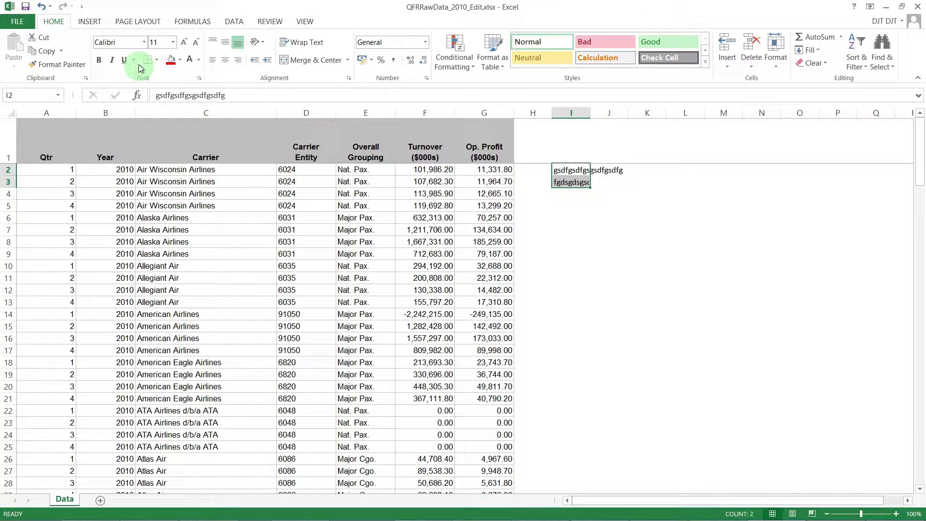
click(144, 42)
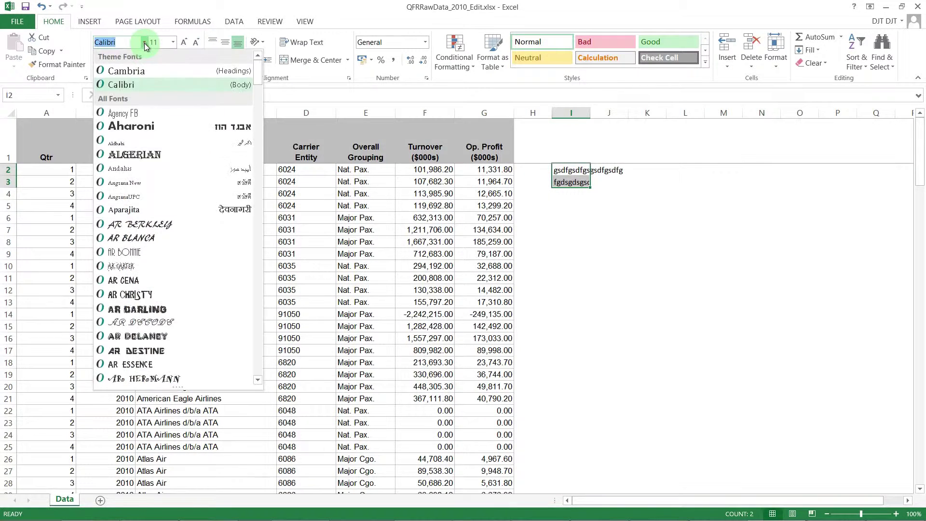
click(135, 72)
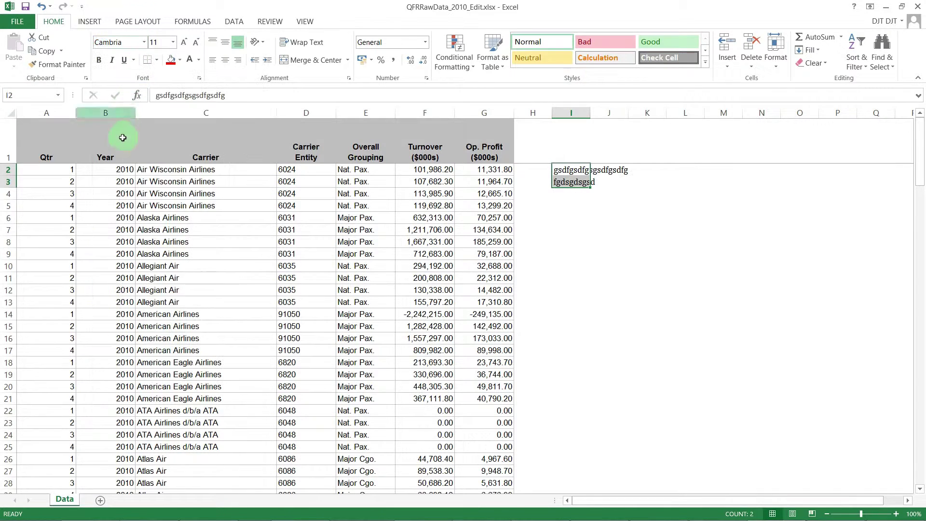
click(198, 60)
click(246, 117)
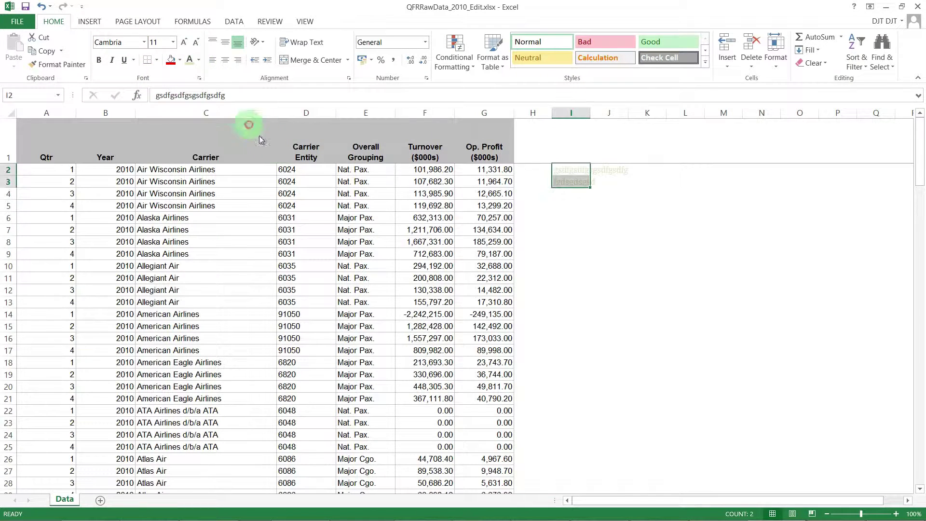
Delete the whole of column I, including the placeholder text and its formatting
click(576, 113)
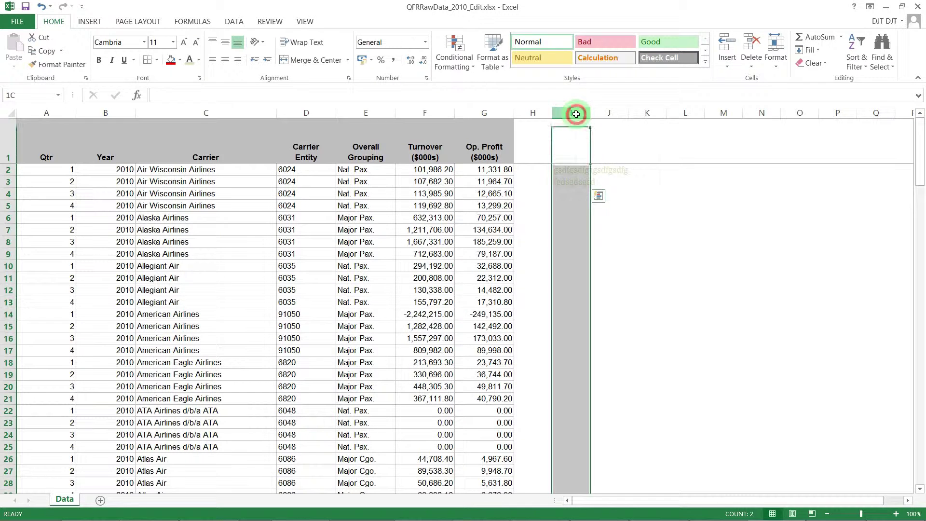
right_click(576, 114)
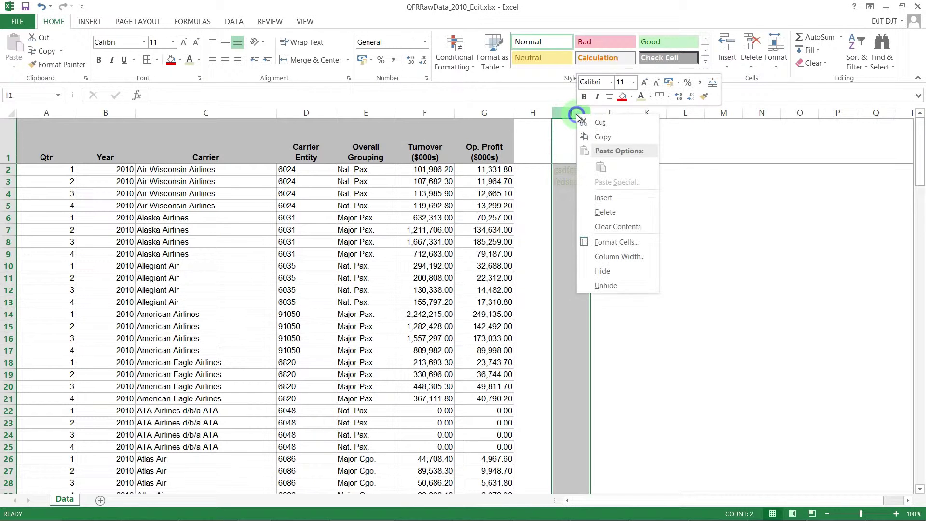
click(627, 213)
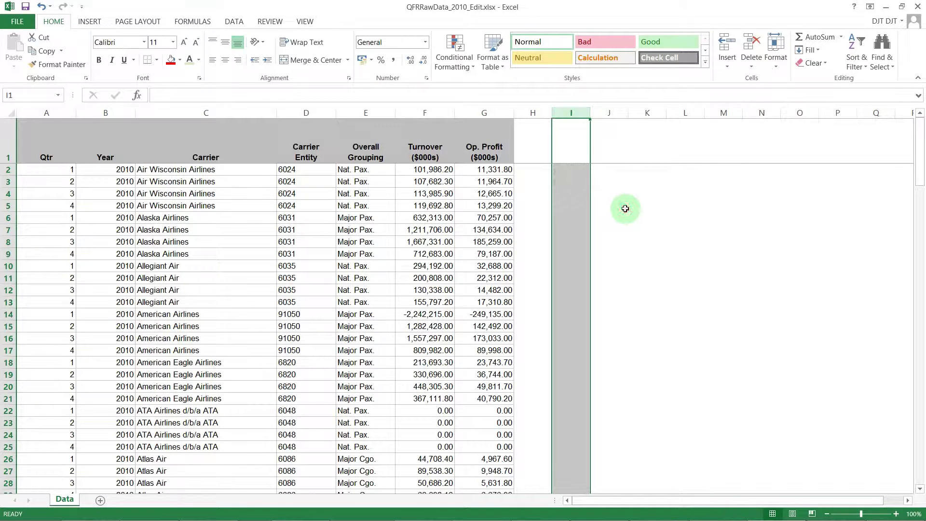
Look over the rows of the data table and its Op. Profit, Turnover and Carrier columns
click(580, 172)
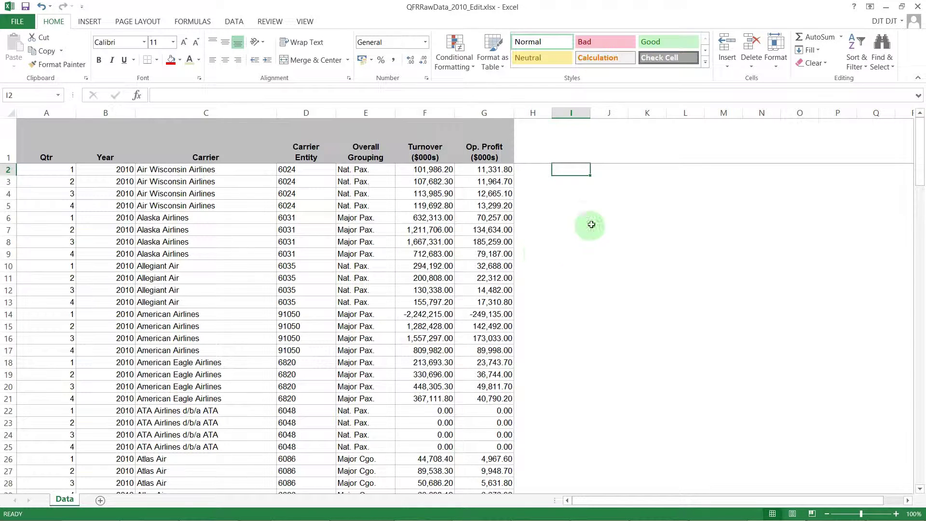
click(538, 170)
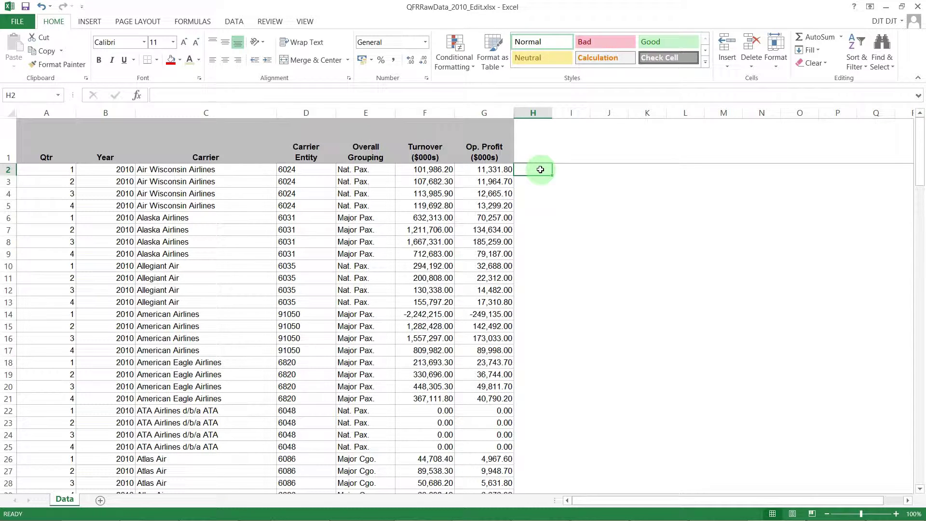
scroll(496, 193, down, 15)
scroll(498, 196, up, 7)
scroll(498, 197, up, 8)
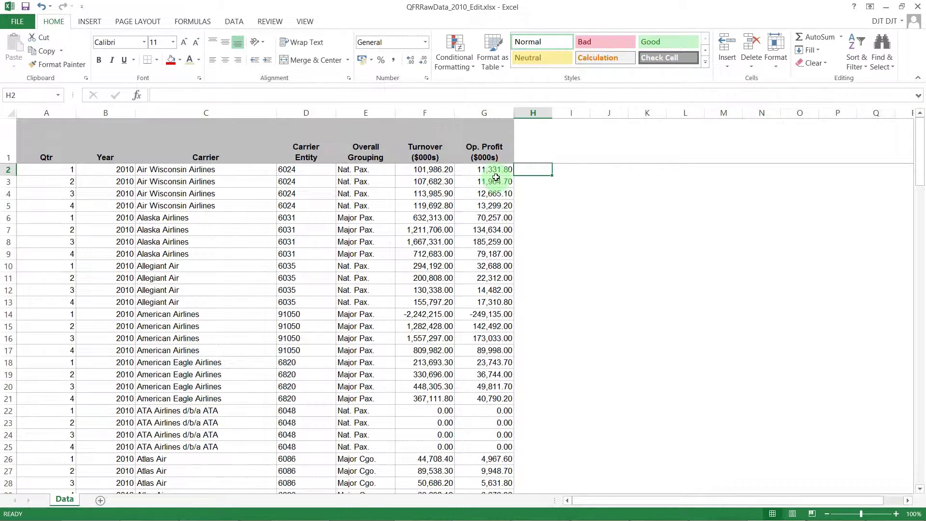
click(485, 113)
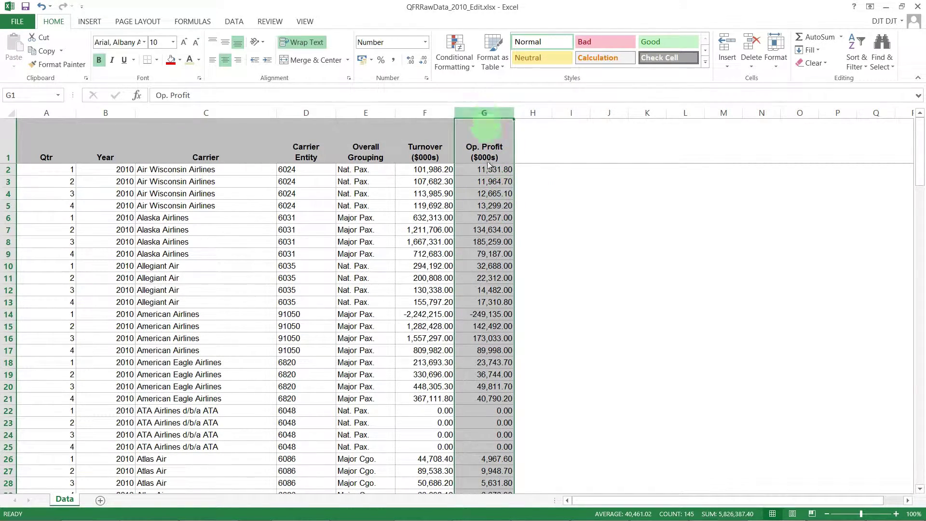
click(425, 113)
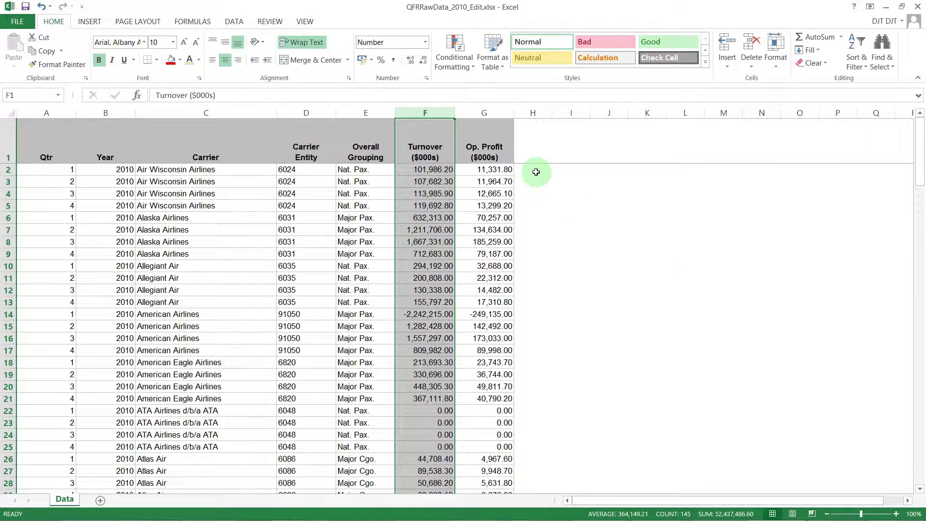
click(227, 113)
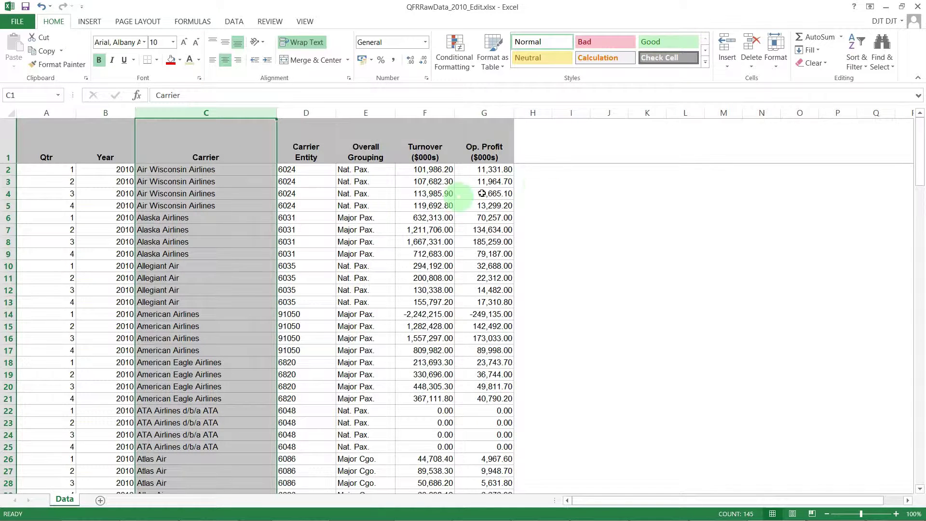
Enter the formula =F2-G2 in cell H2 to subtract operating profit from turnover for the first record
click(532, 174)
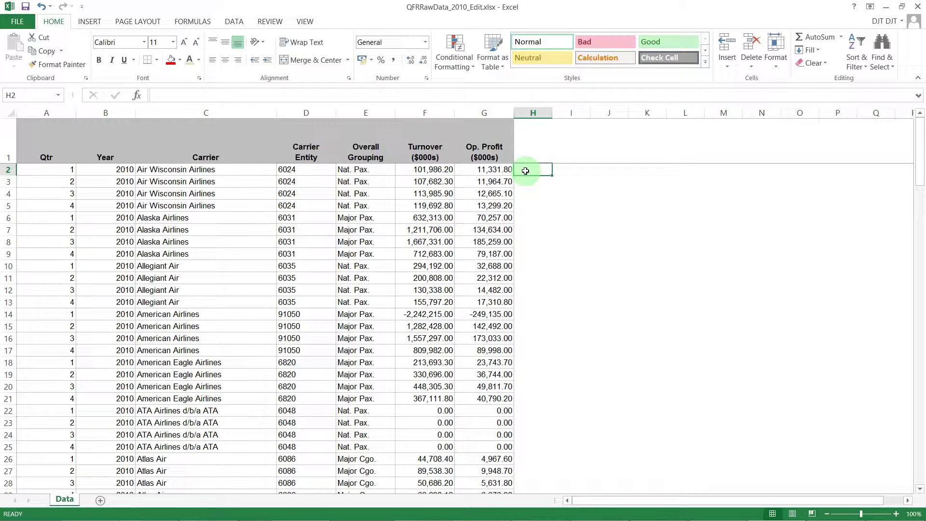
text(=)
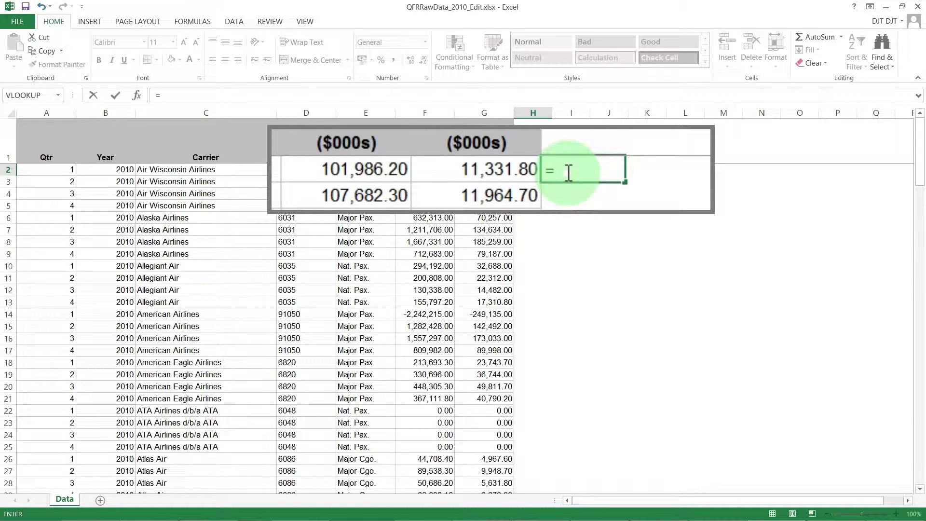
key(Left)
key(Left)
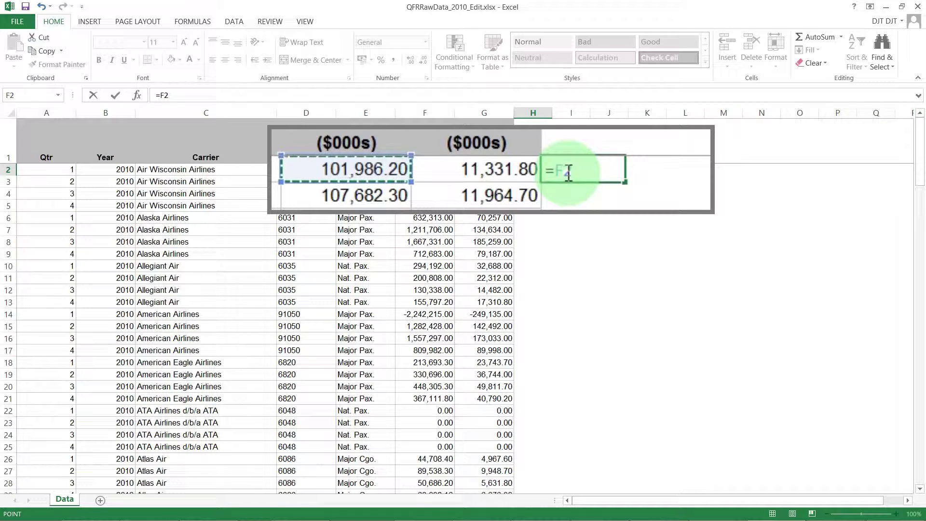
text(-)
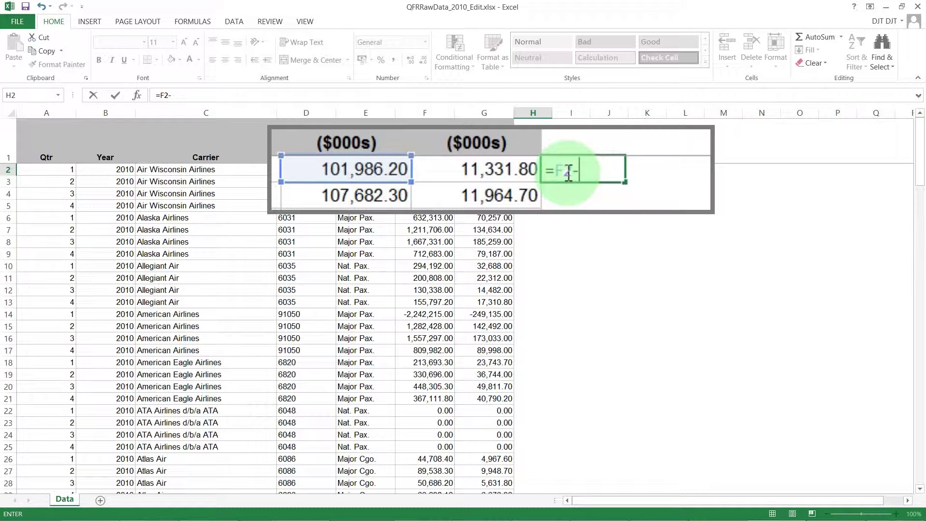
key(Left)
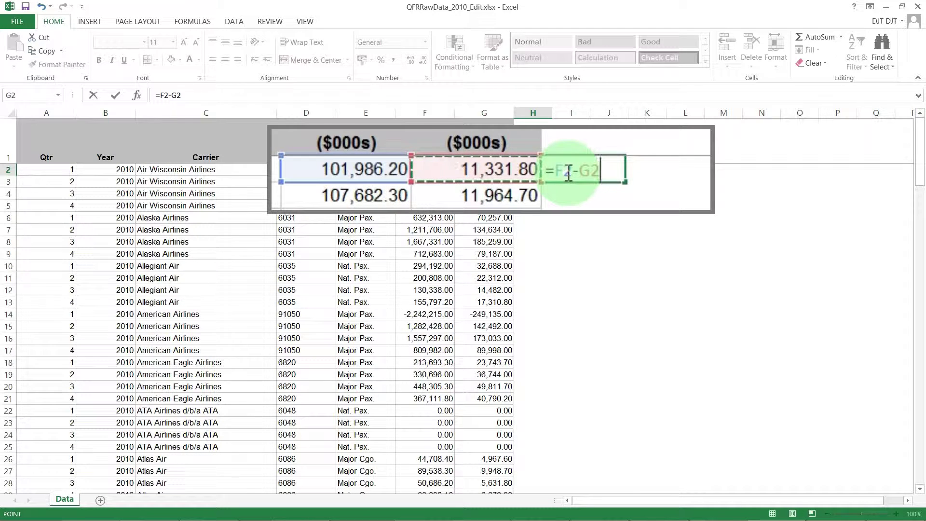
key(Return)
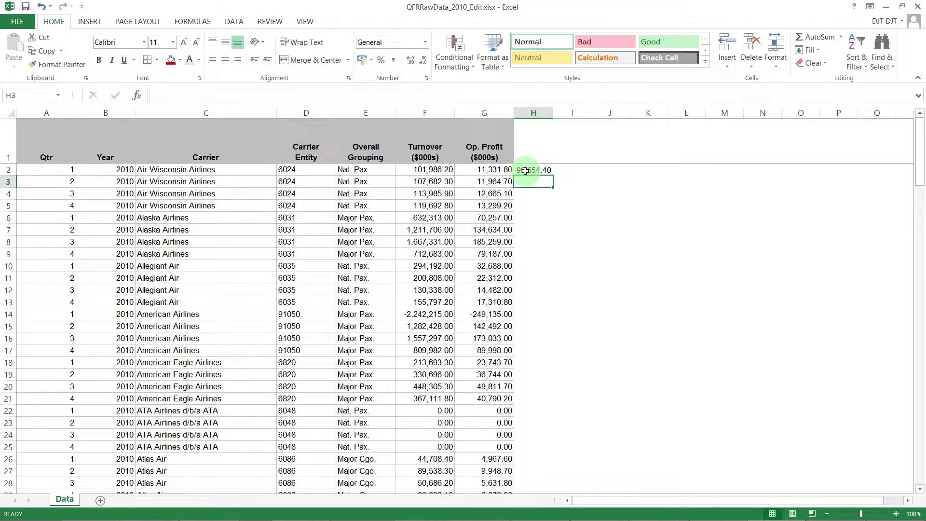
Fill the H2 formula down to the last data row and widen column H so every figure fits
click(525, 171)
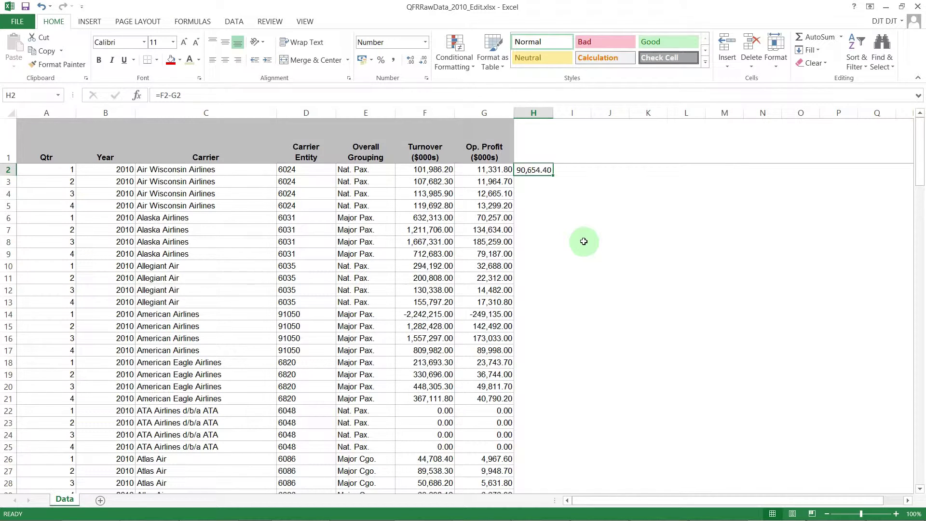
drag(552, 113, 556, 114)
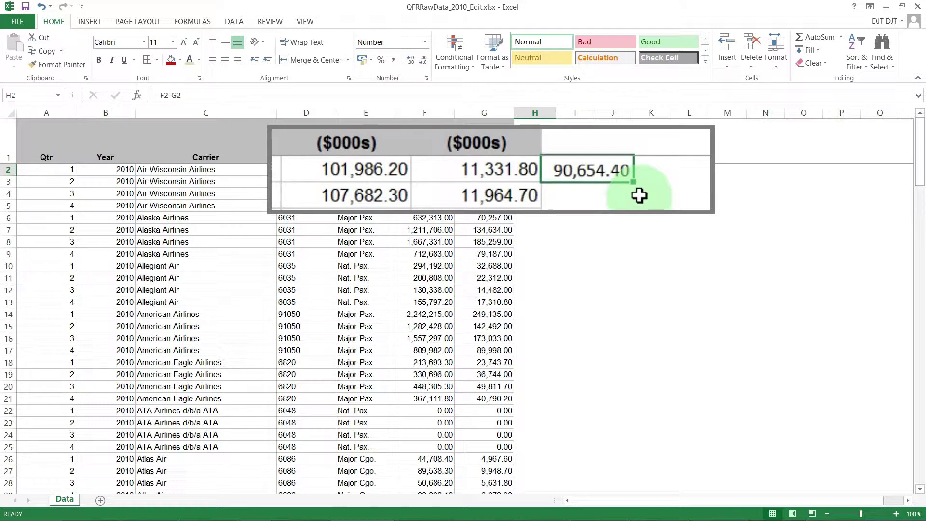
drag(555, 175, 552, 261)
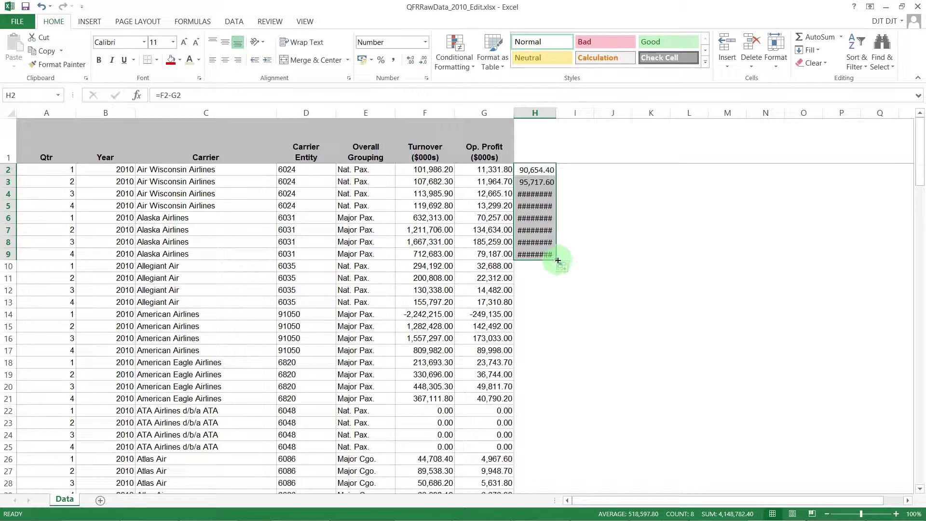
double_click(555, 260)
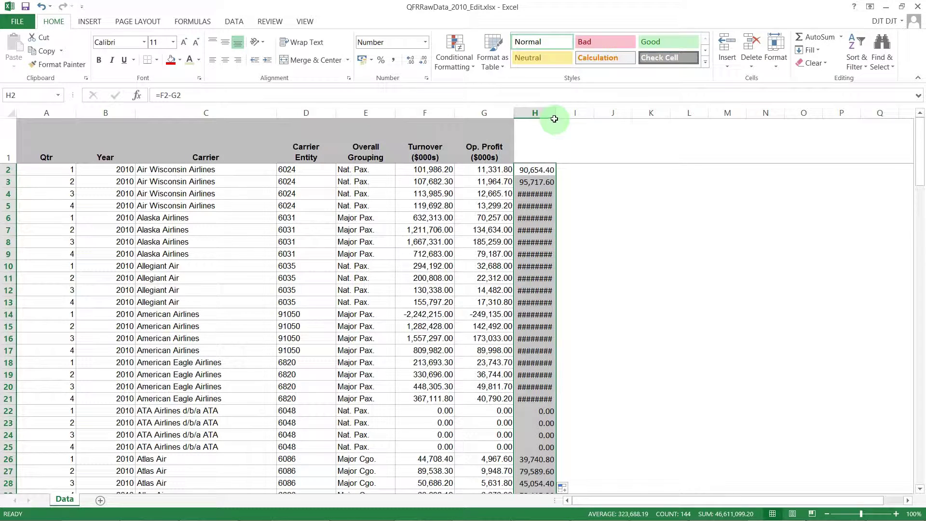
drag(554, 111, 585, 117)
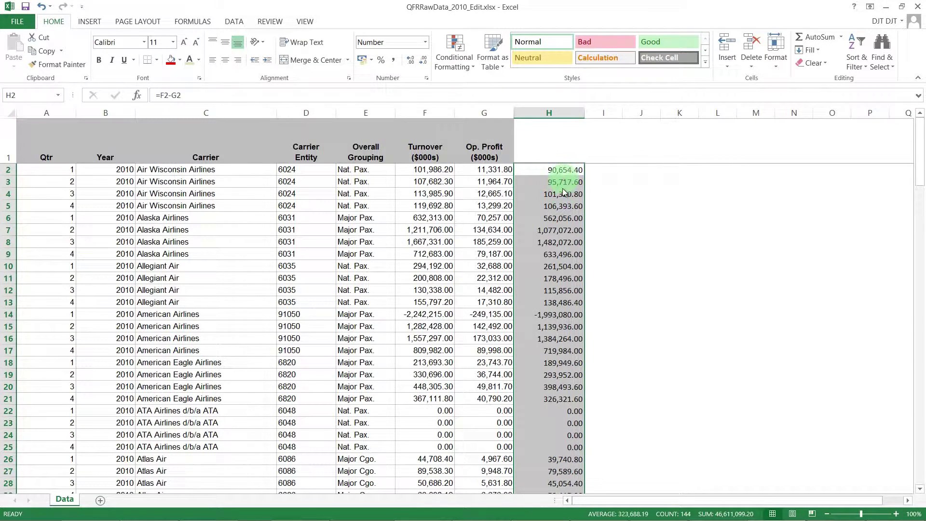
Review the filled results along column H and examine the formulas in cells H2 through H5
scroll(564, 190, down, 11)
scroll(569, 205, down, 11)
scroll(572, 215, down, 18)
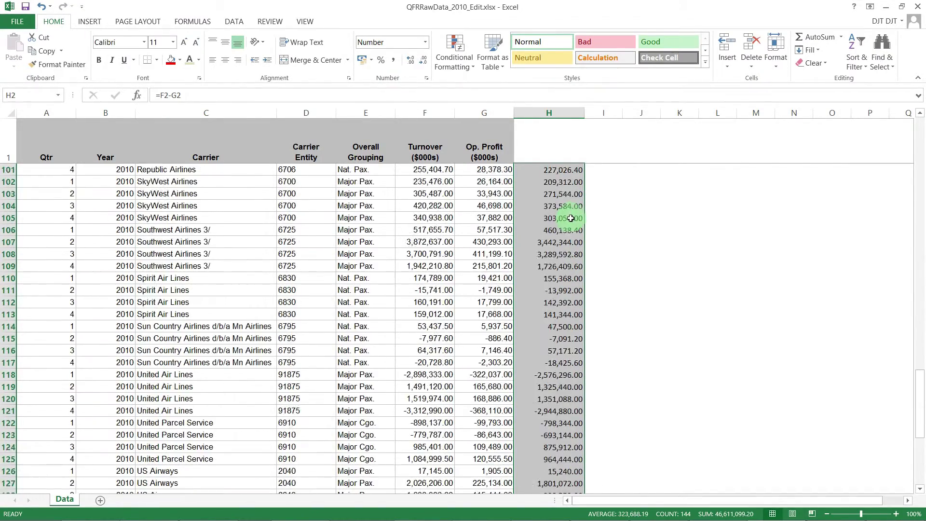
scroll(562, 217, up, 15)
scroll(563, 217, up, 20)
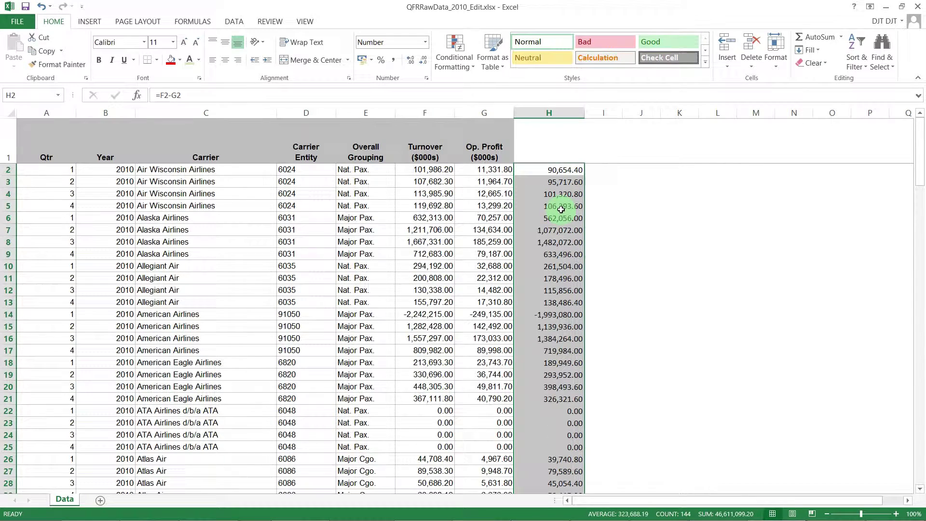
click(559, 171)
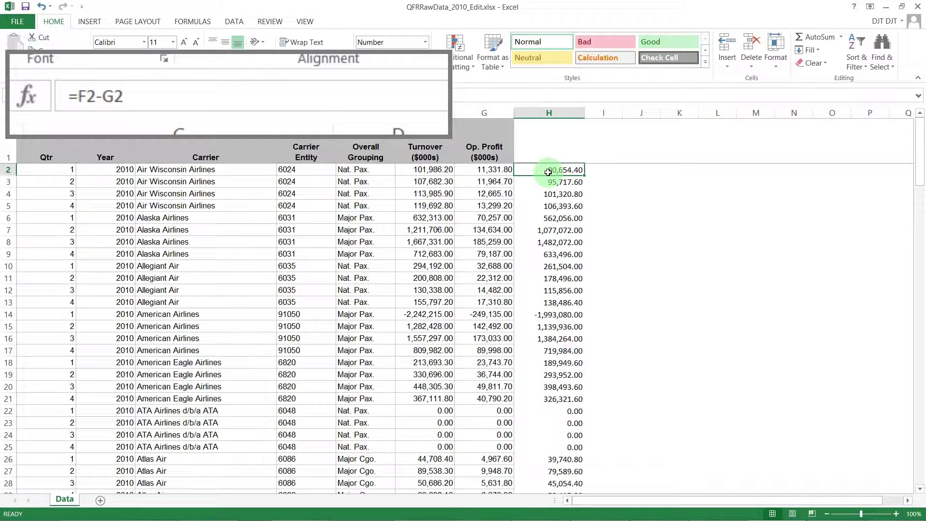
click(547, 183)
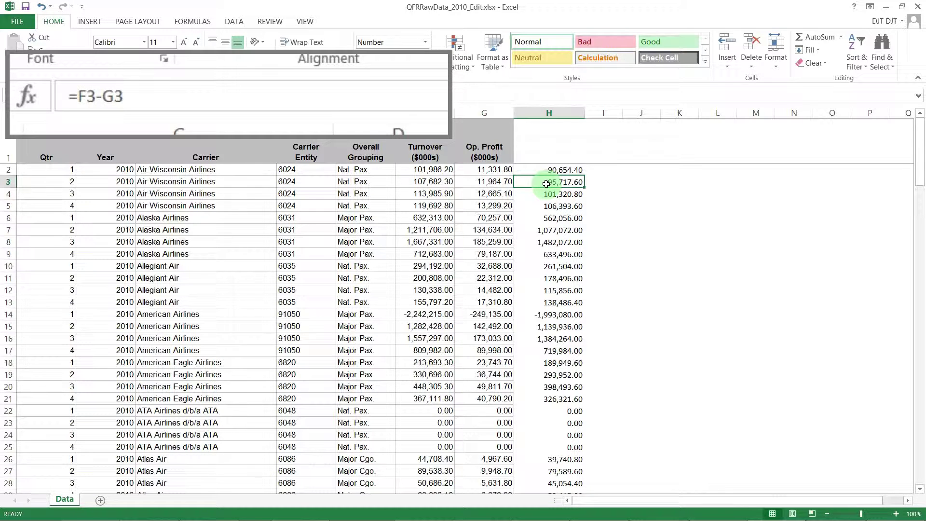
click(549, 195)
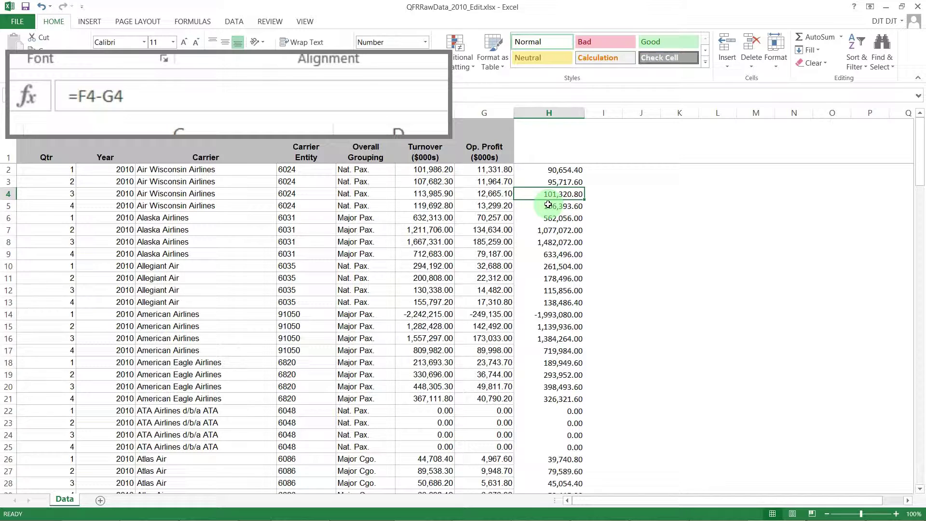
click(549, 205)
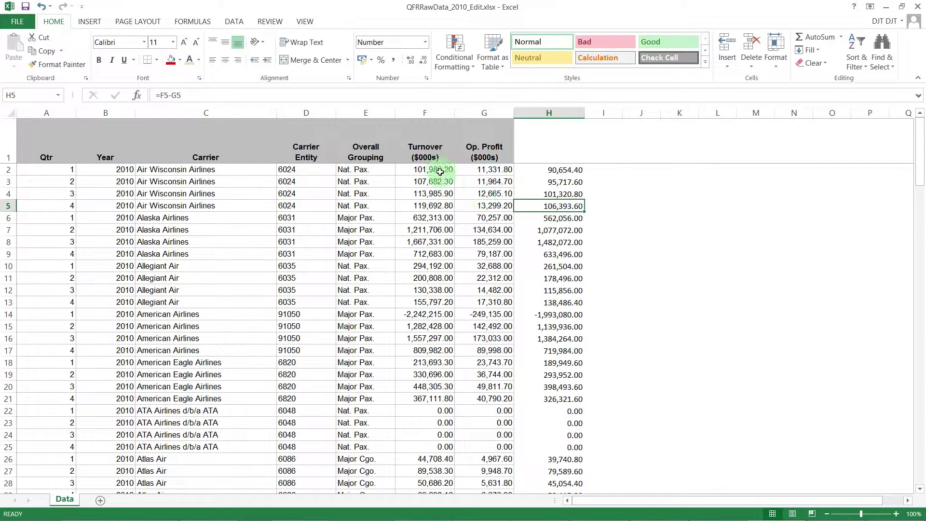
Set the first record's operating profit in G2 to 5000 and check the recalculated formula result in H2
click(465, 171)
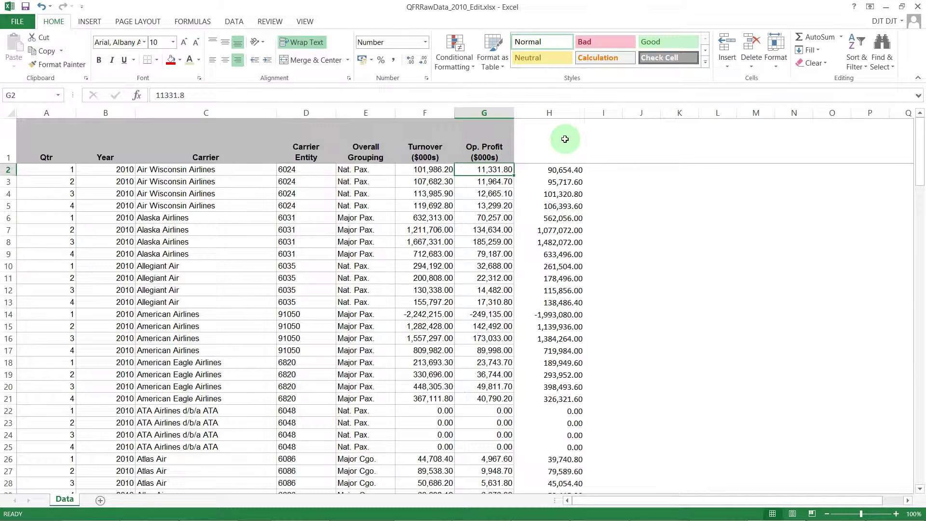
text(5000)
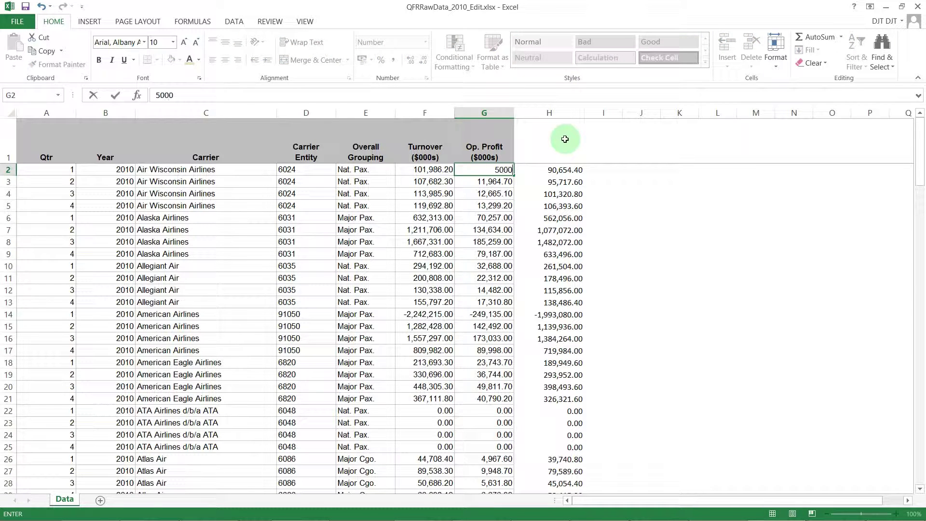
key(Return)
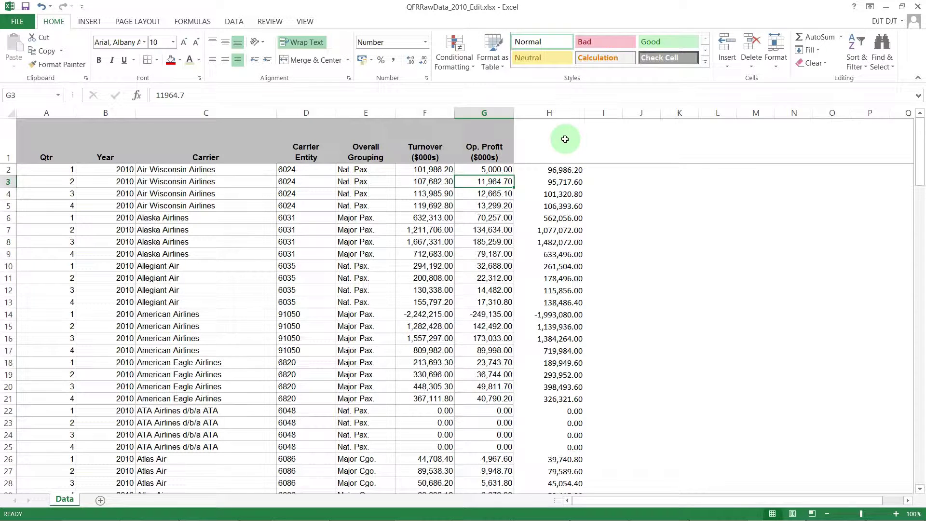
click(570, 172)
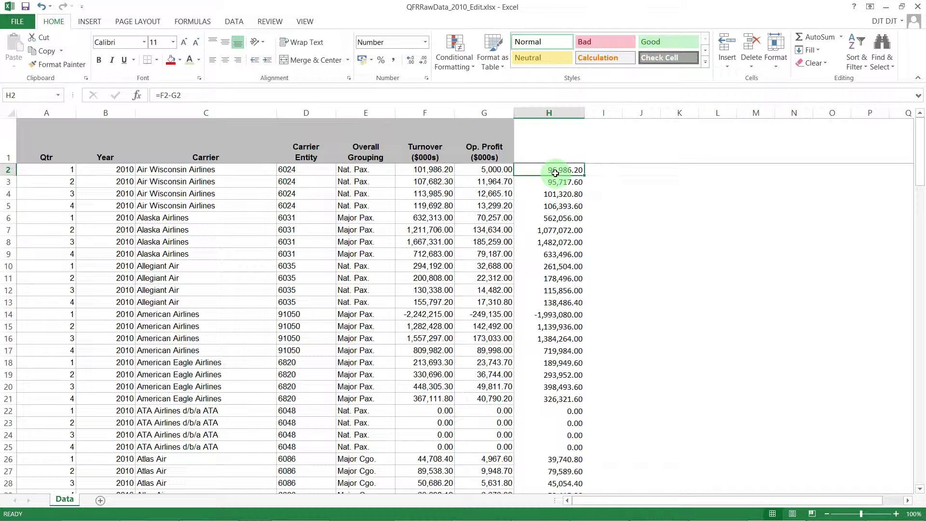
click(606, 169)
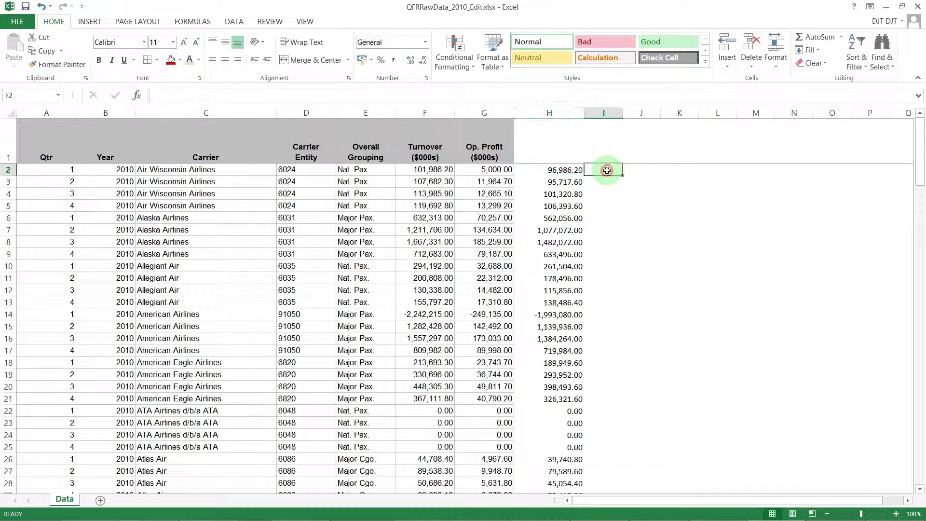
click(569, 171)
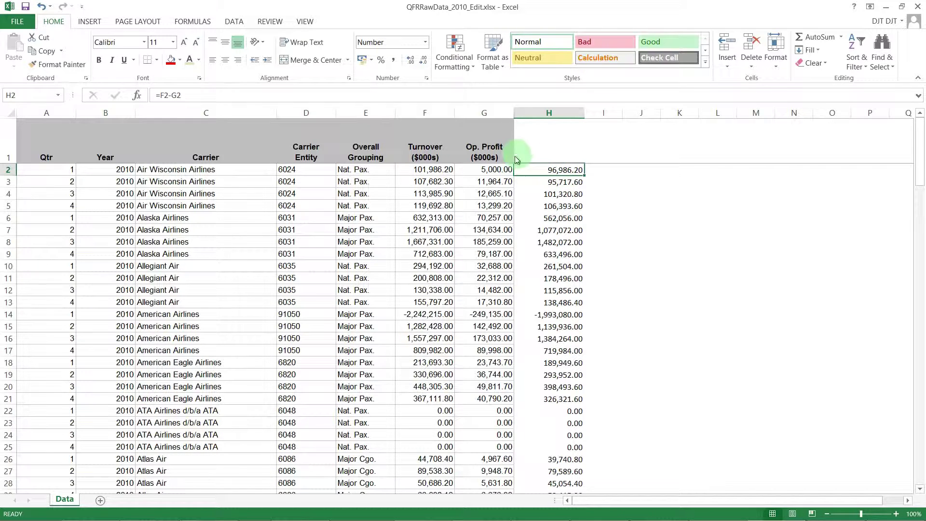
click(499, 170)
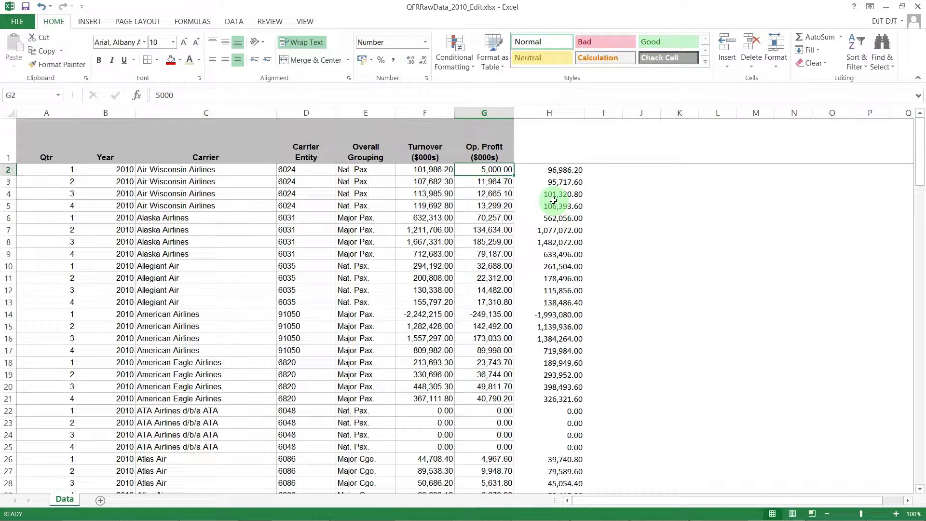
click(555, 173)
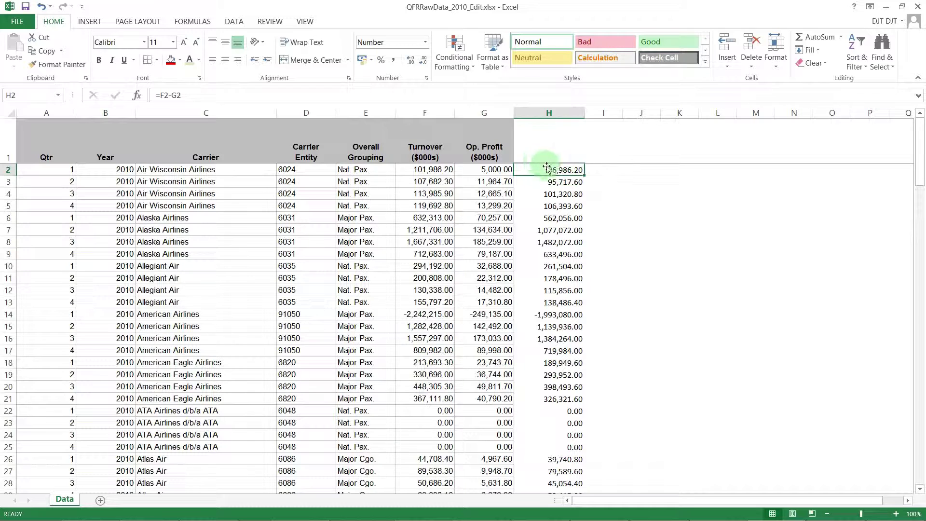
Enter the header Cost in H1 and copy the Op. Profit header's formatting onto it with Format Painter
click(549, 139)
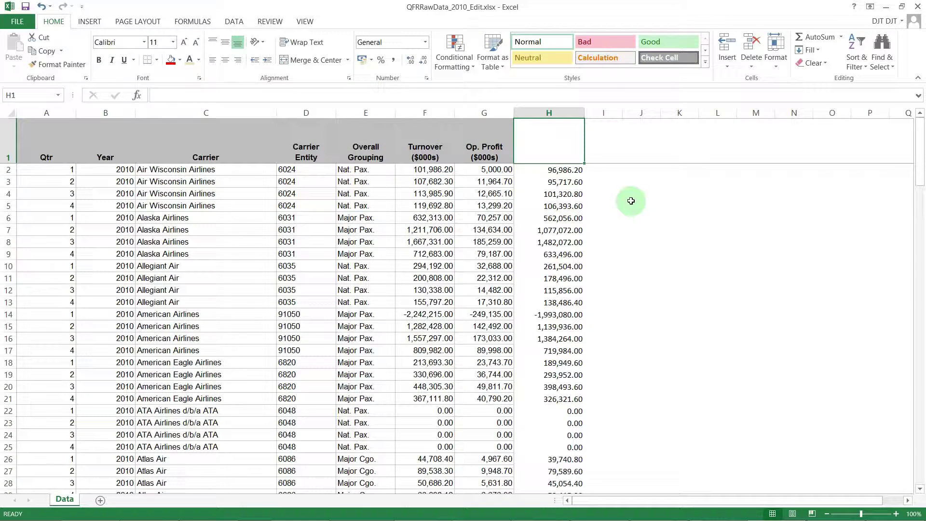
text(Cost)
key(Return)
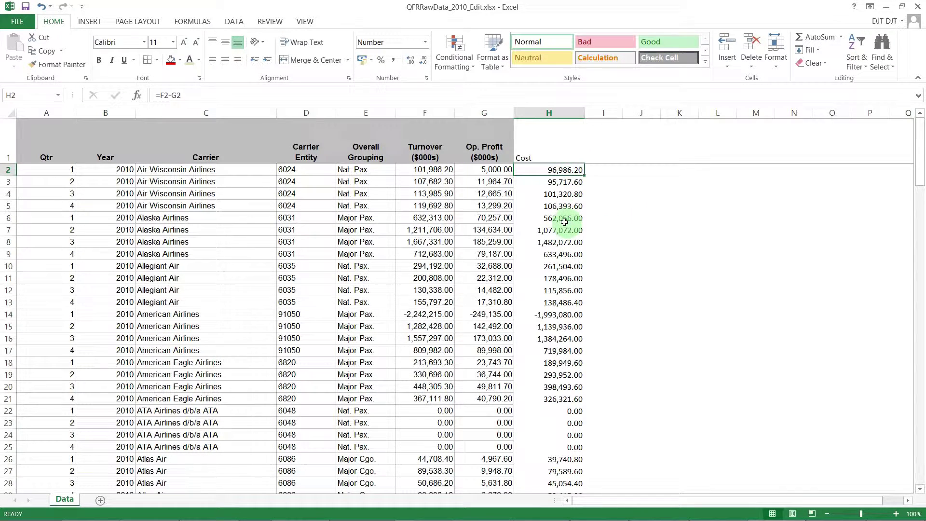
click(502, 145)
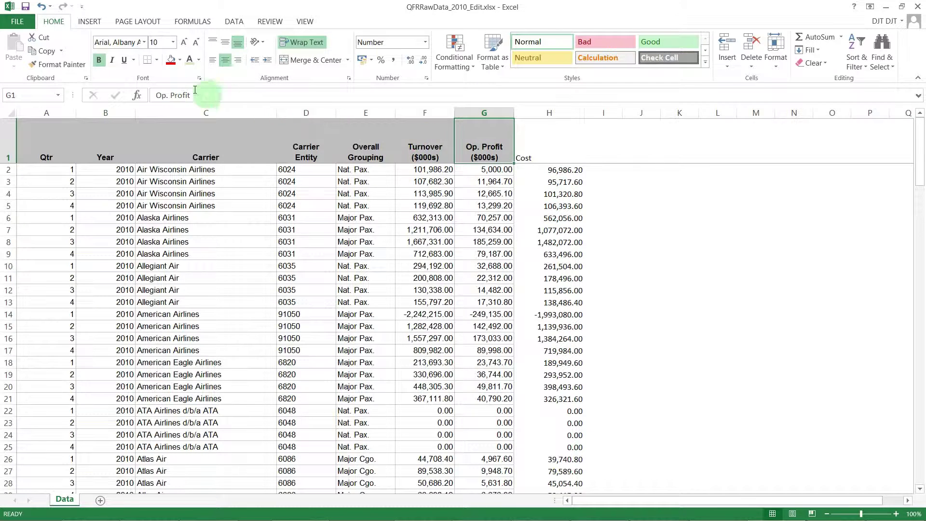
click(64, 63)
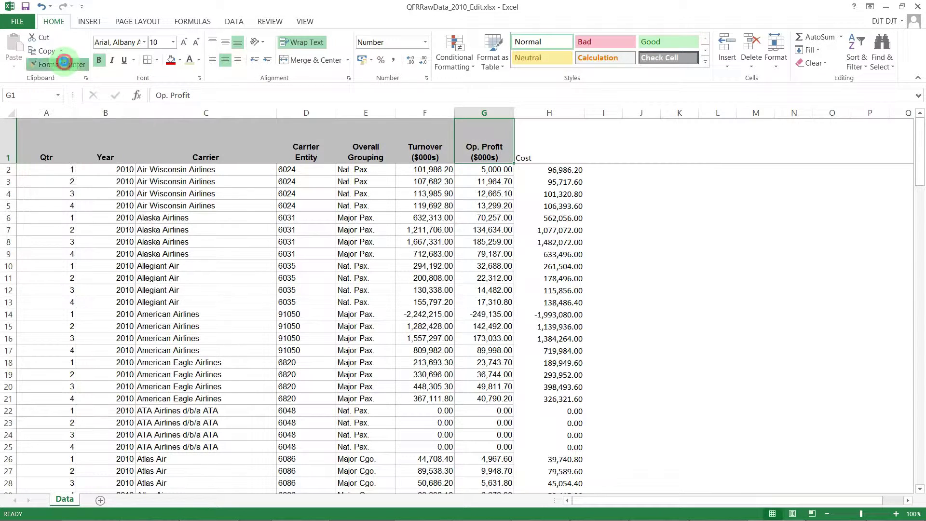
click(542, 136)
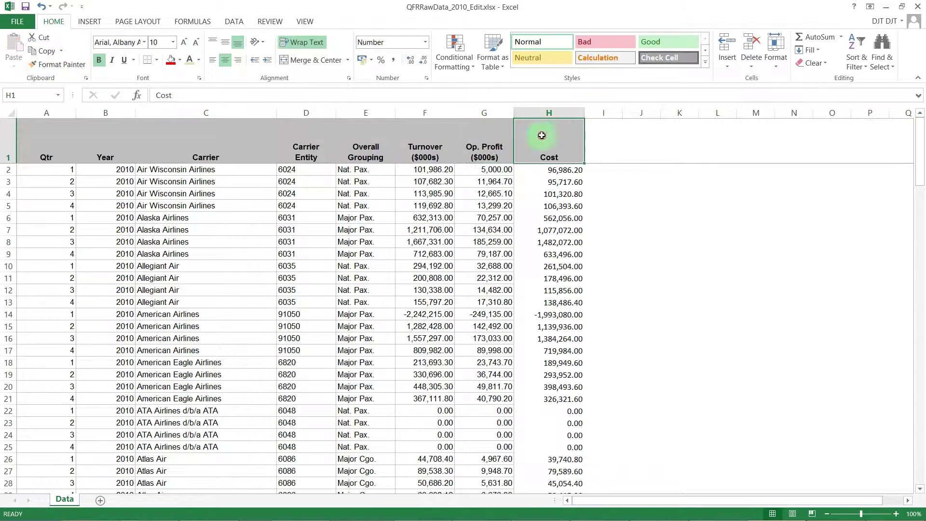
click(539, 181)
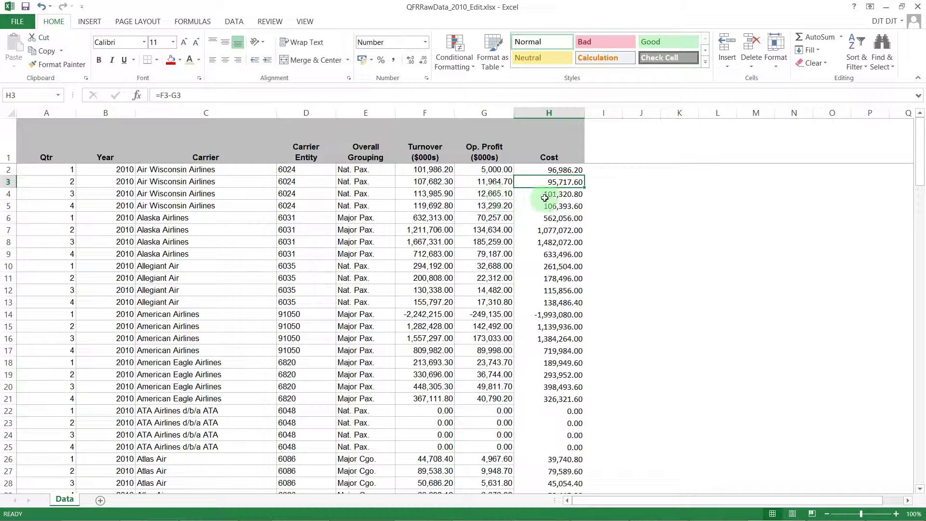
Turn on filtering for the header row from Qtr through Cost (A1:H1)
drag(41, 141, 545, 135)
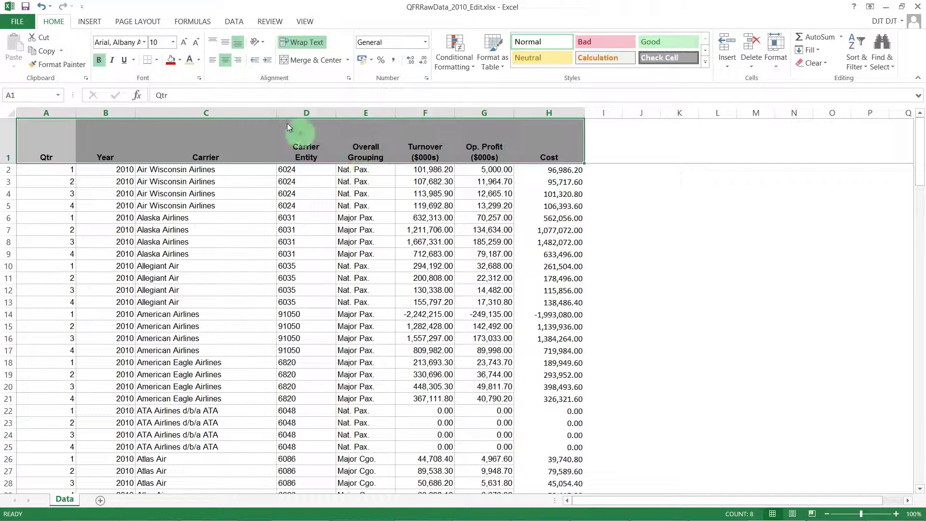
click(234, 23)
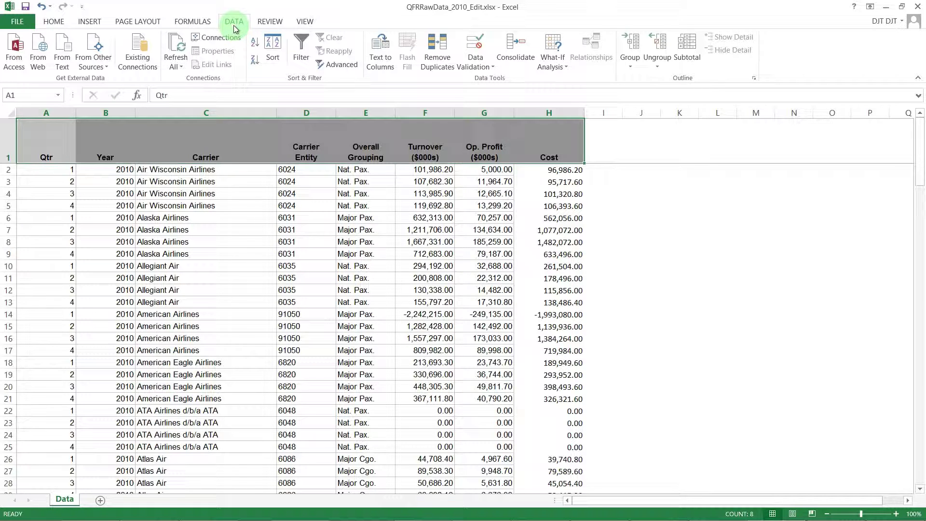
click(295, 57)
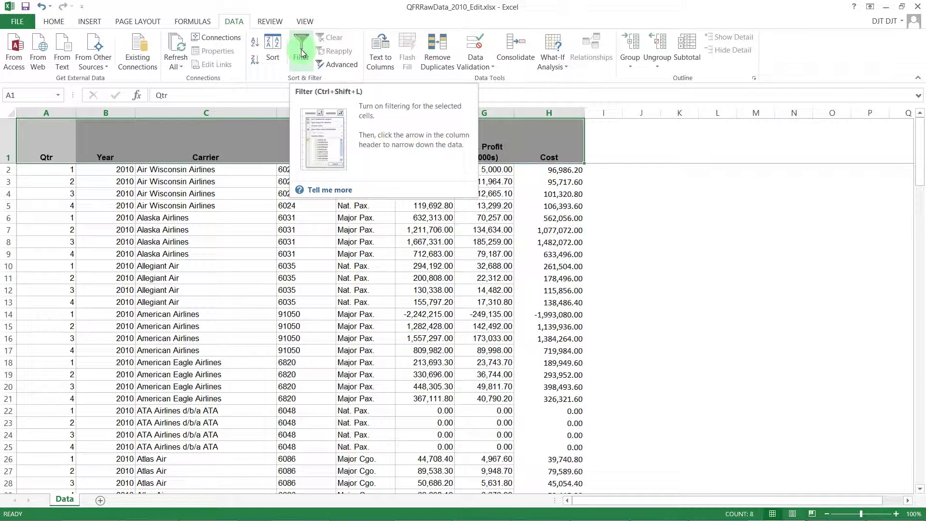
click(301, 49)
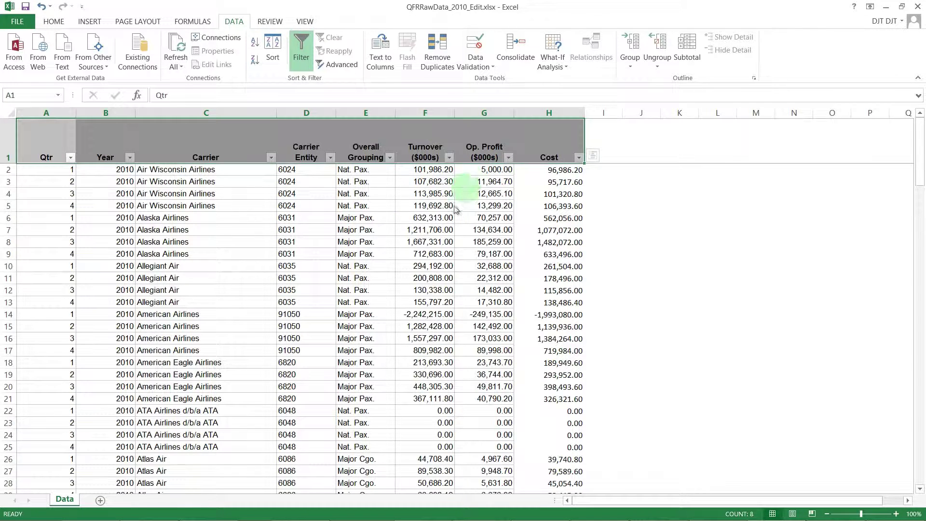
click(432, 205)
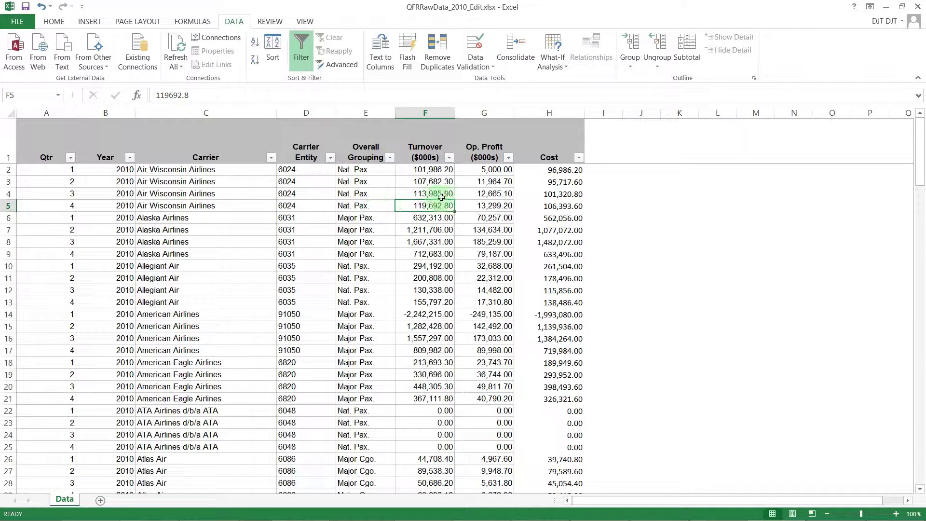
Filter the Carrier column to show only American Airlines and Republic Airlines
click(271, 159)
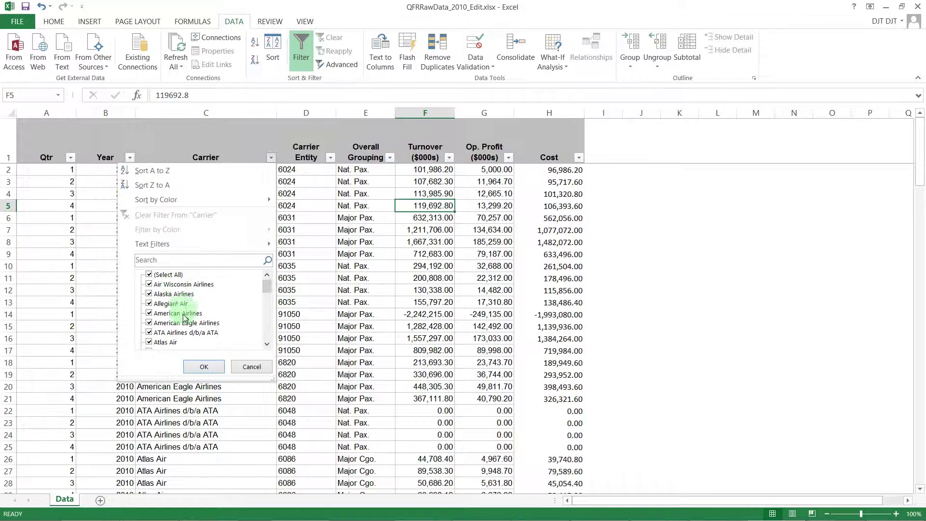
click(267, 288)
mouse_move(268, 288)
mouse_down()
mouse_move(257, 335)
mouse_move(262, 286)
mouse_up()
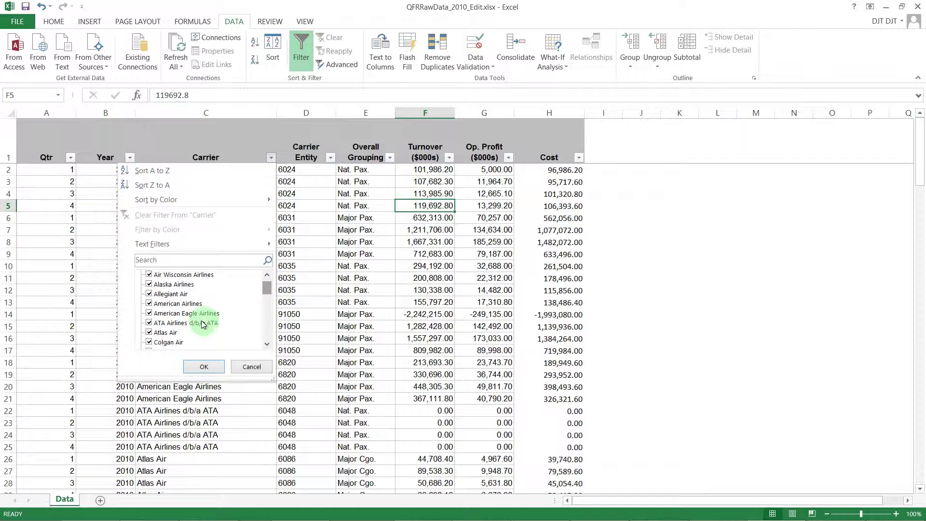
drag(268, 291, 269, 289)
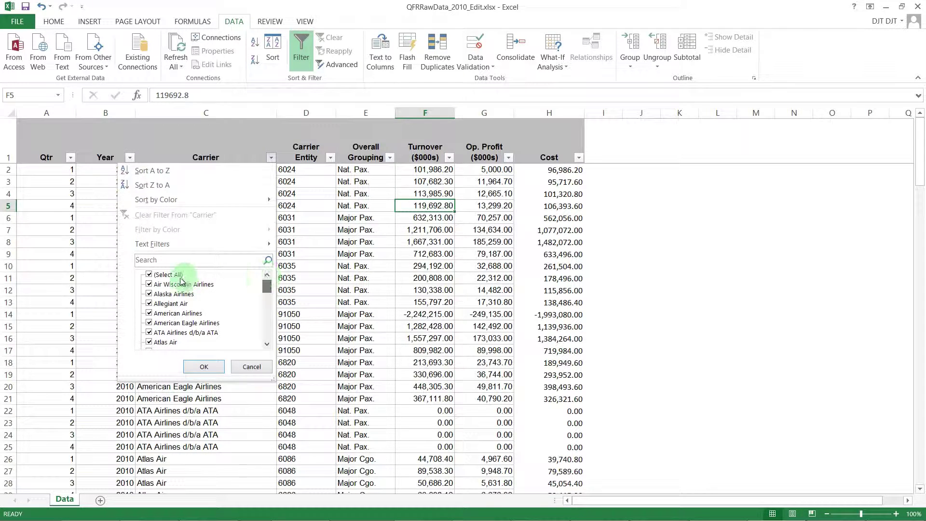
click(149, 275)
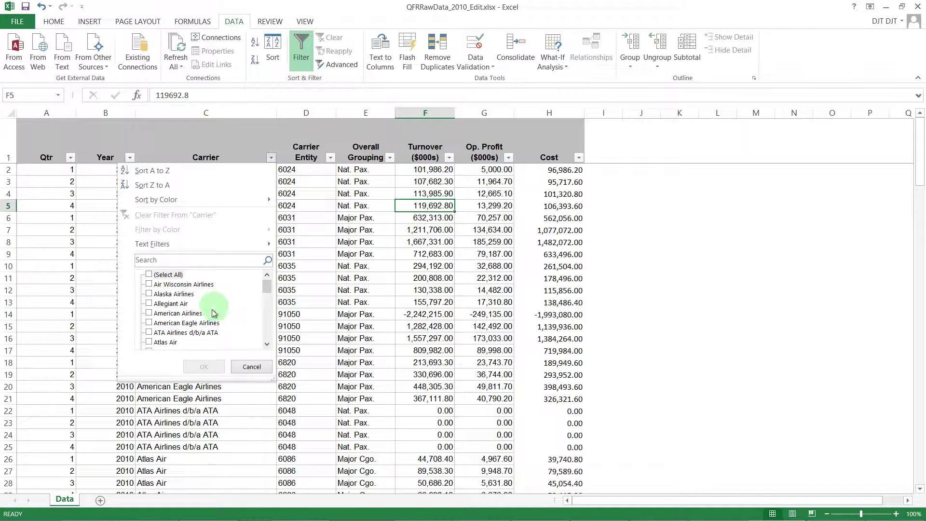
click(150, 313)
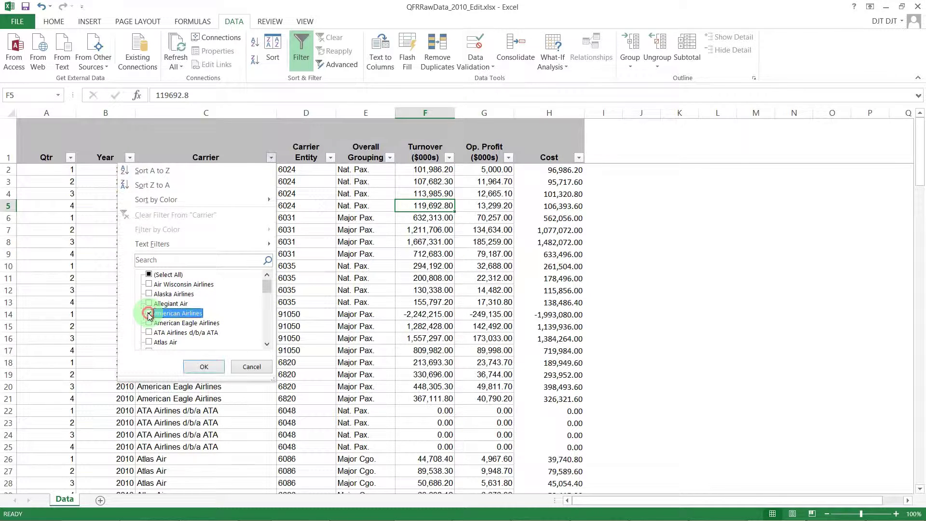
scroll(202, 314, down, 8)
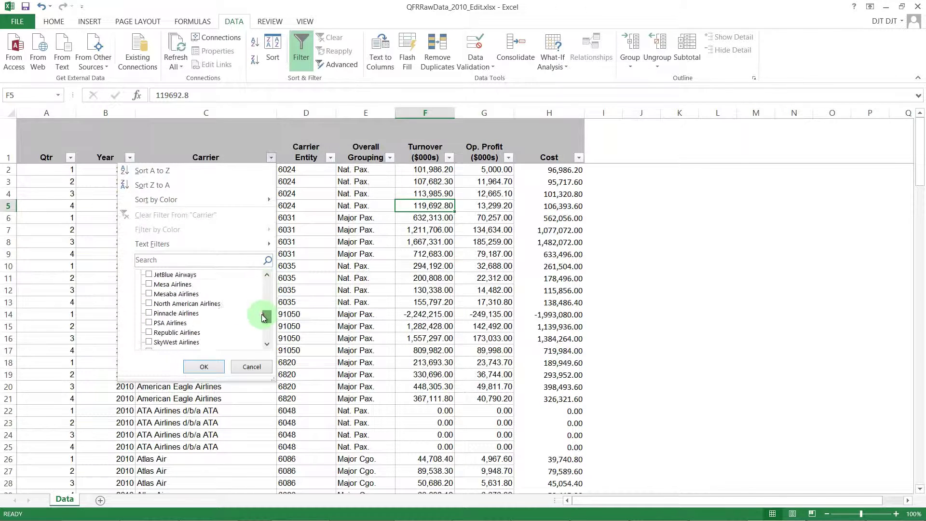
click(149, 323)
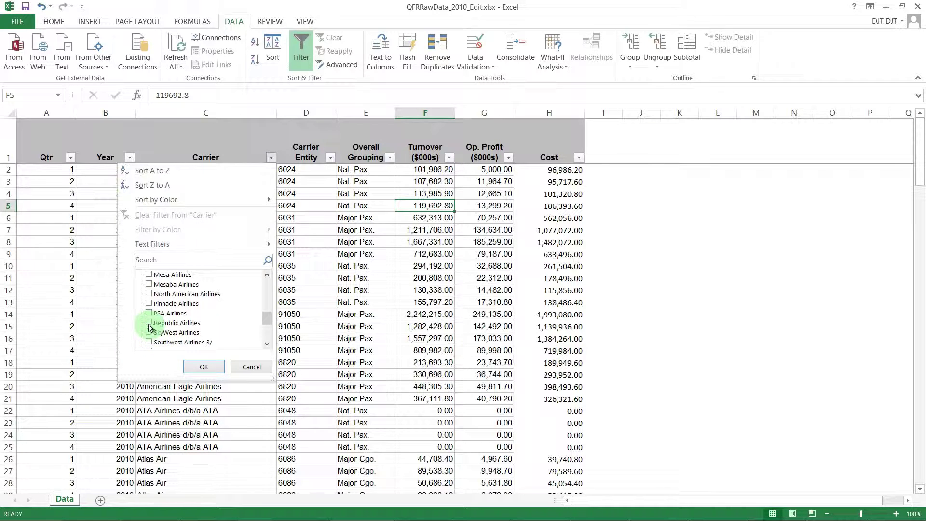
click(204, 367)
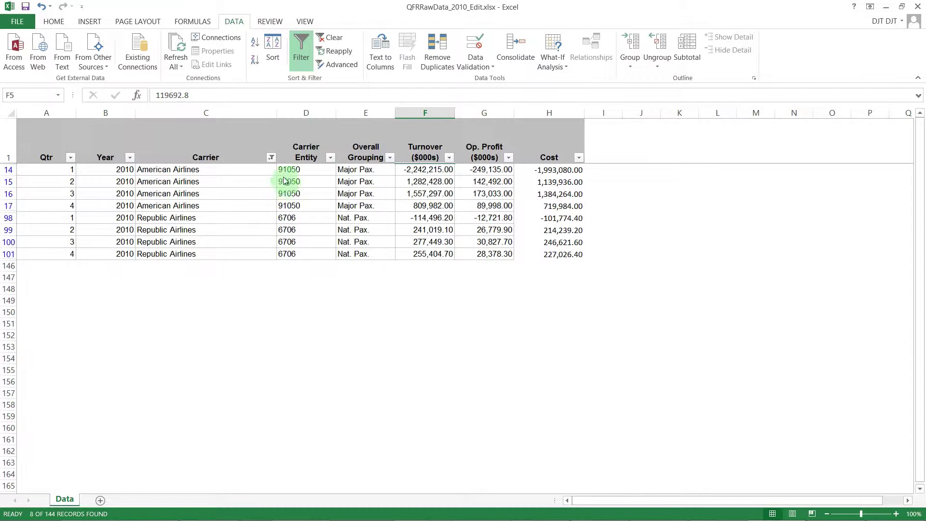
Reselect all carriers in the Carrier filter so every record is included
click(271, 158)
click(150, 275)
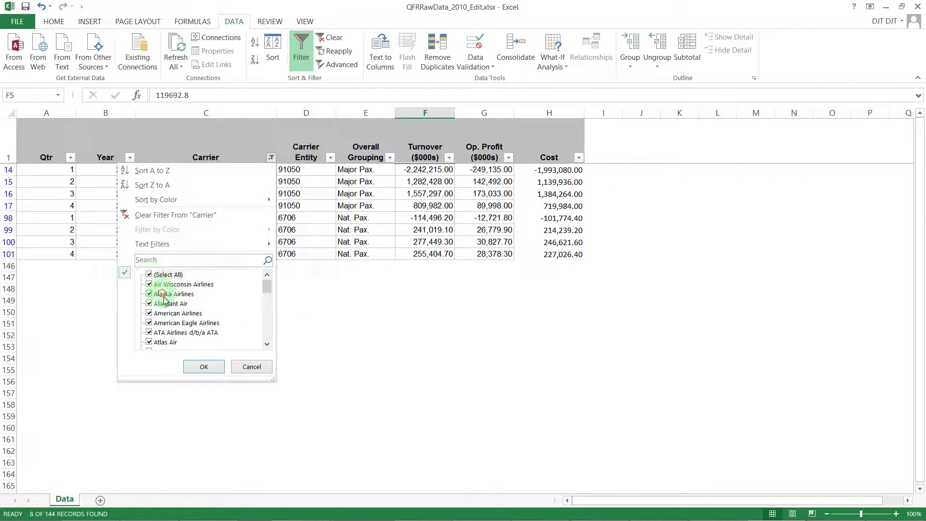
click(203, 367)
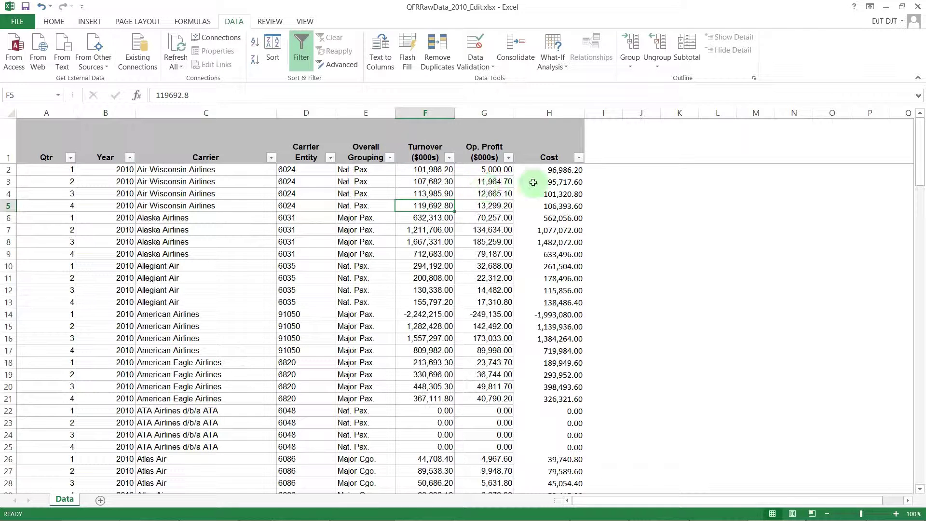
Filter the Cost column to values greater than 100000 and select the whole column
click(579, 159)
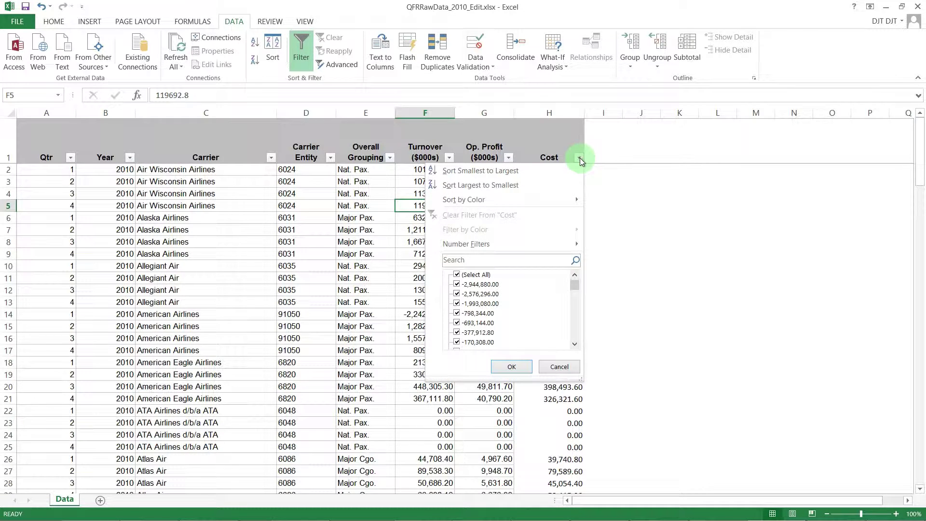
click(540, 244)
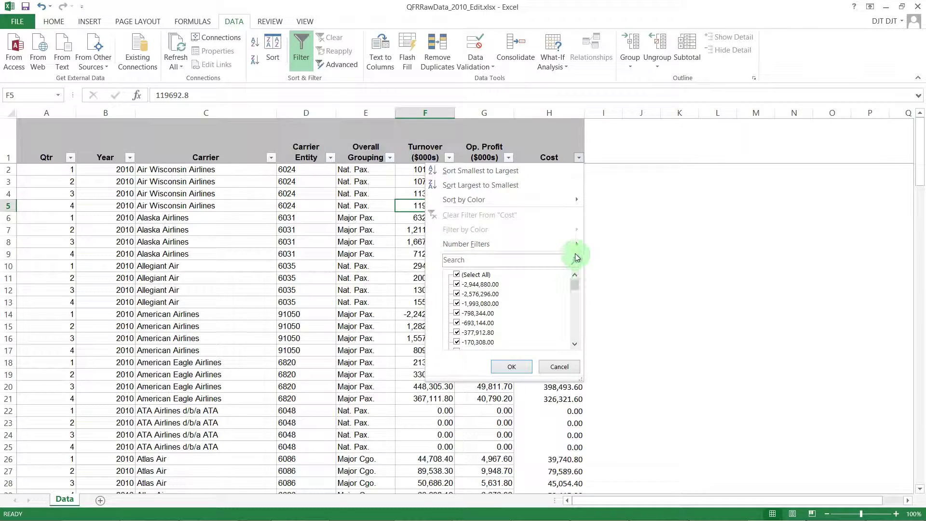
mouse_move(574, 246)
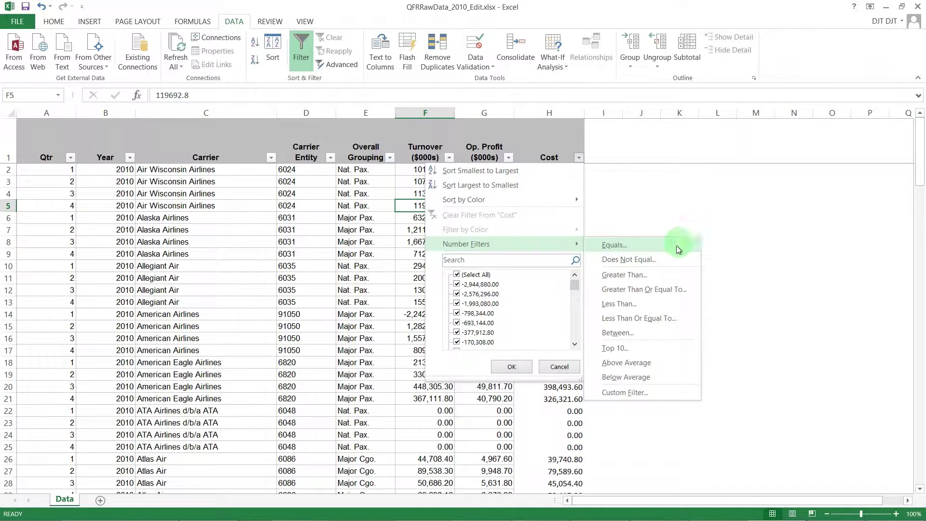
click(669, 277)
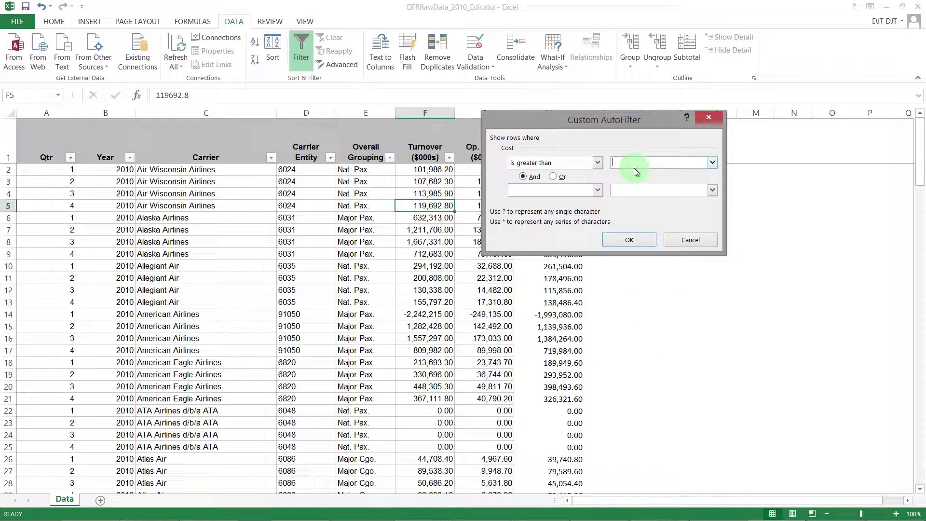
text(100000)
click(646, 242)
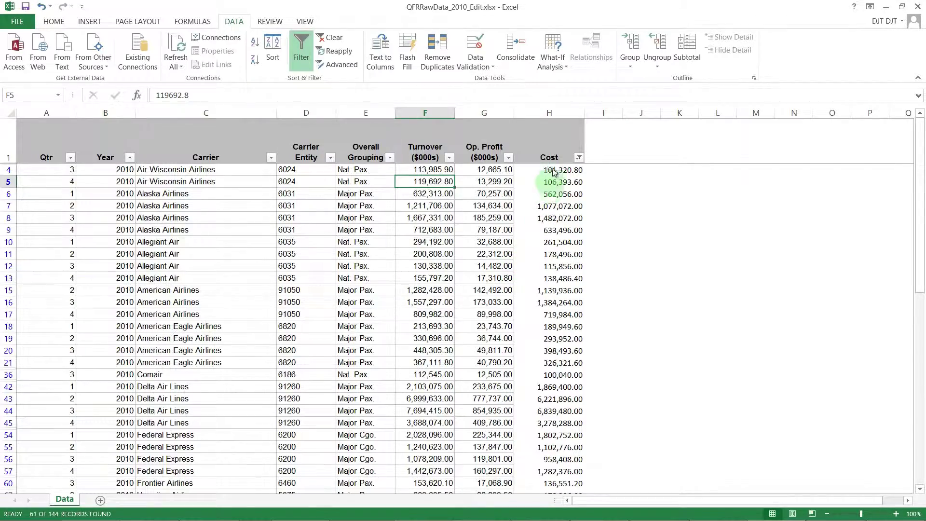
click(548, 111)
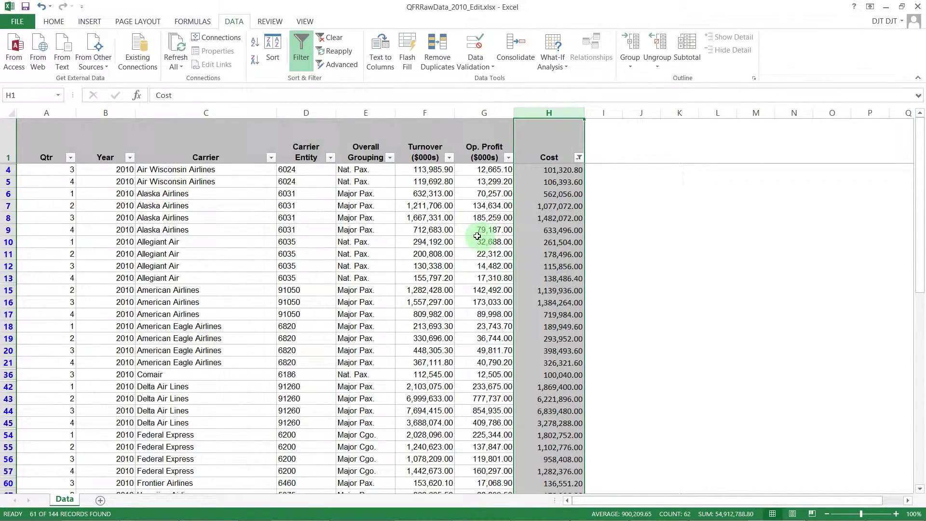
Reselect all values in the Cost filter so every record is included
scroll(553, 229, down, 2)
scroll(553, 230, down, 7)
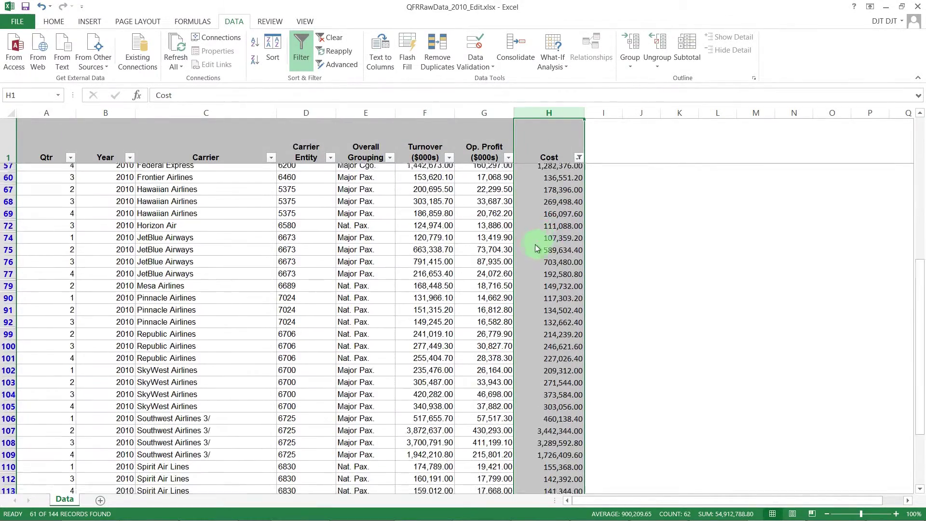
scroll(521, 255, up, 9)
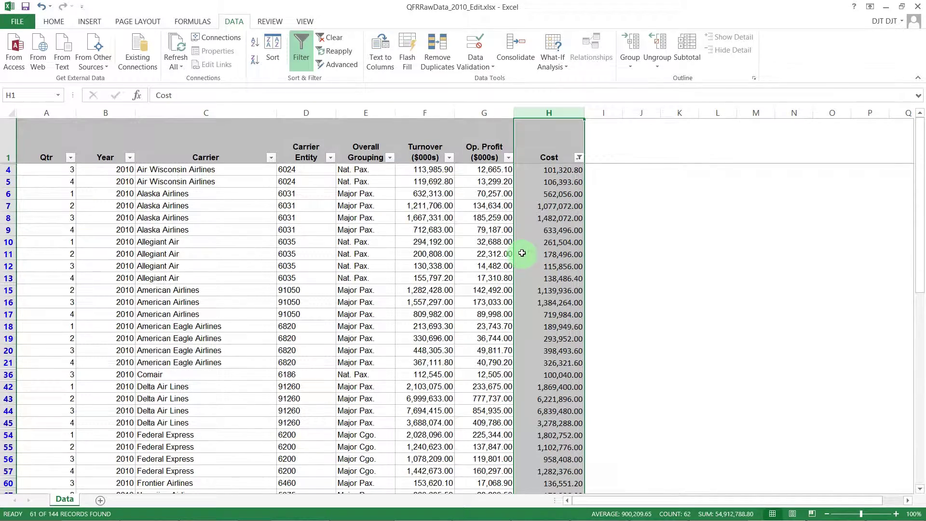
click(578, 158)
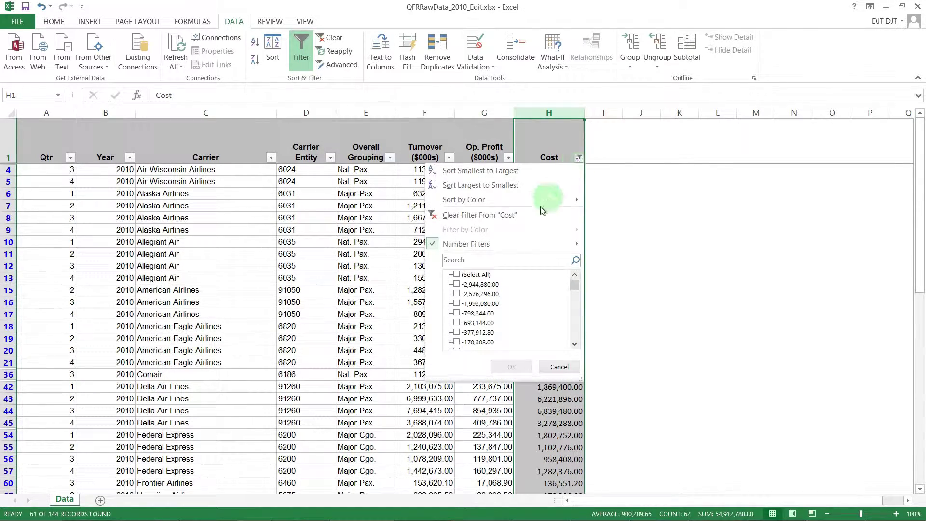
click(457, 276)
click(458, 275)
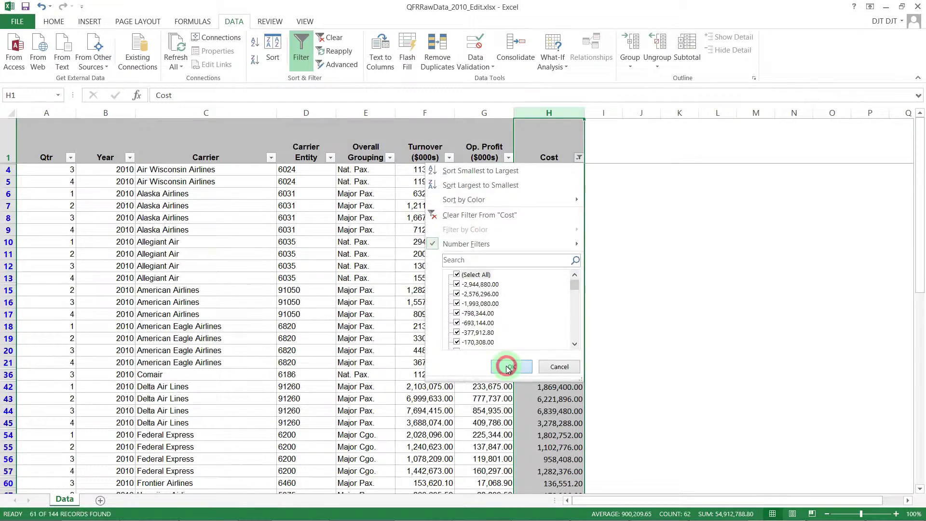
click(511, 367)
click(484, 254)
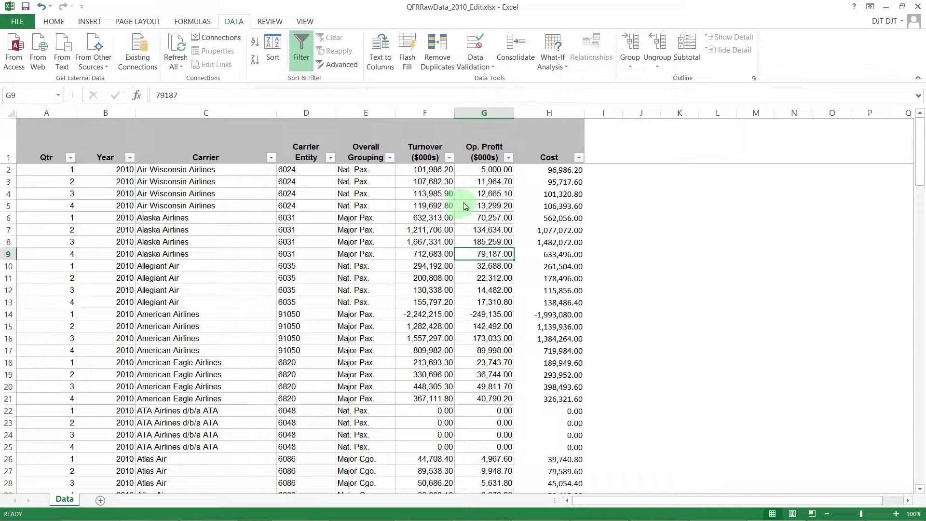
Sort the records by the Cost column from smallest to largest and look through the reordered list
click(579, 158)
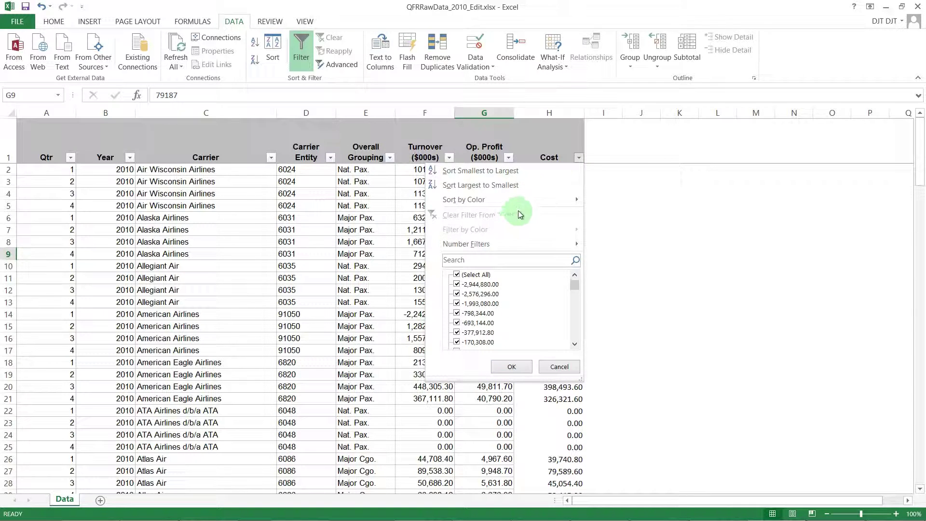
click(534, 172)
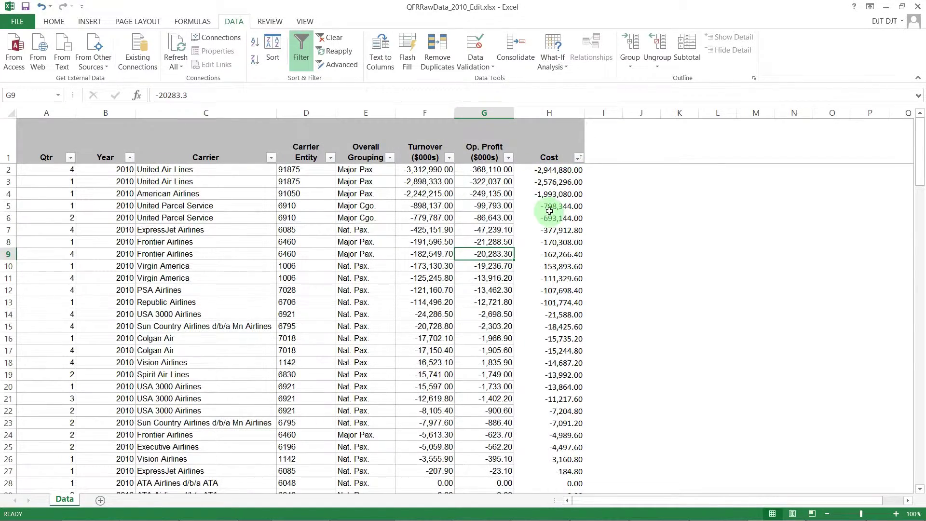
scroll(533, 218, down, 17)
scroll(533, 218, down, 20)
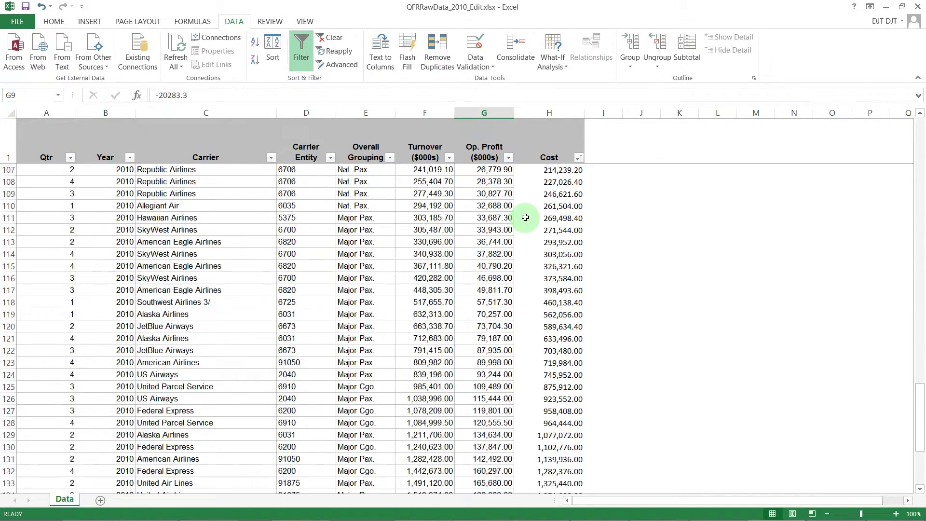
scroll(524, 217, up, 4)
scroll(524, 217, up, 20)
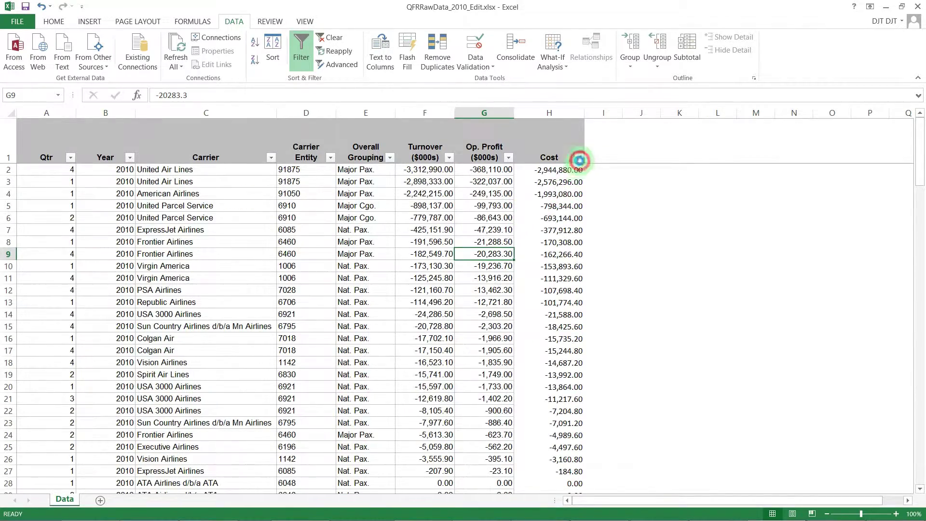
click(578, 158)
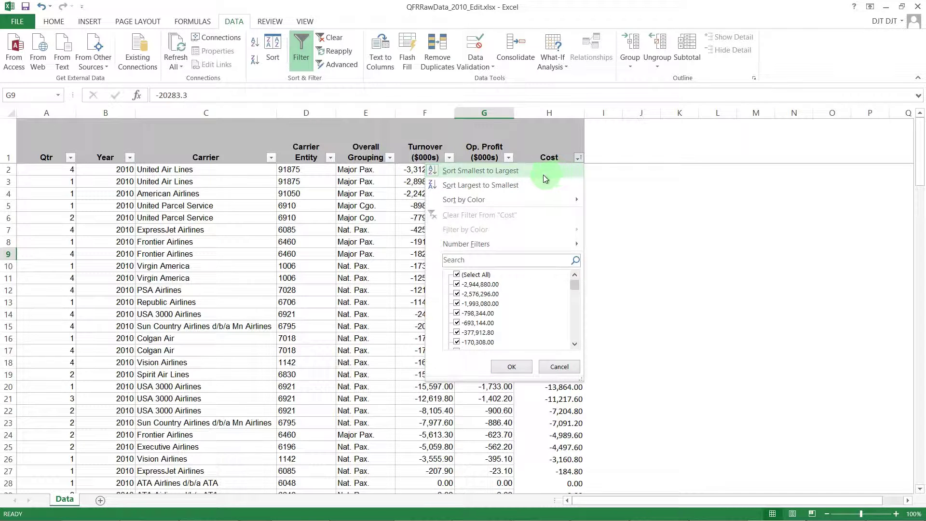
mouse_move(487, 202)
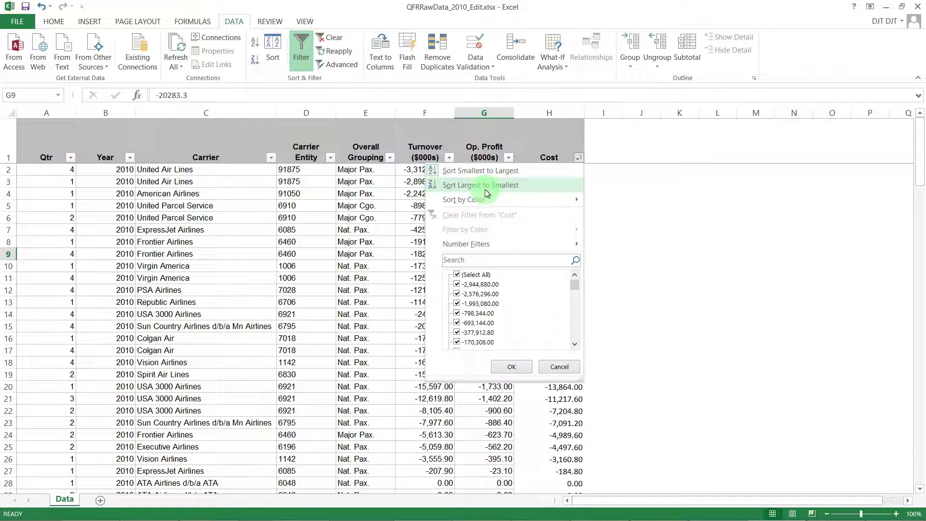
click(397, 193)
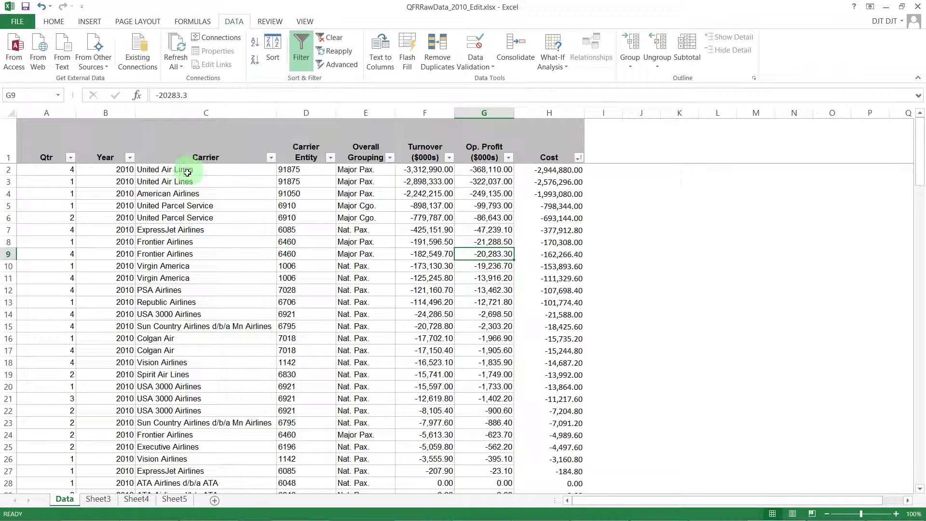
Copy the carrier names and entity codes in C2:D5 and paste them as values starting at J2
drag(187, 169, 306, 207)
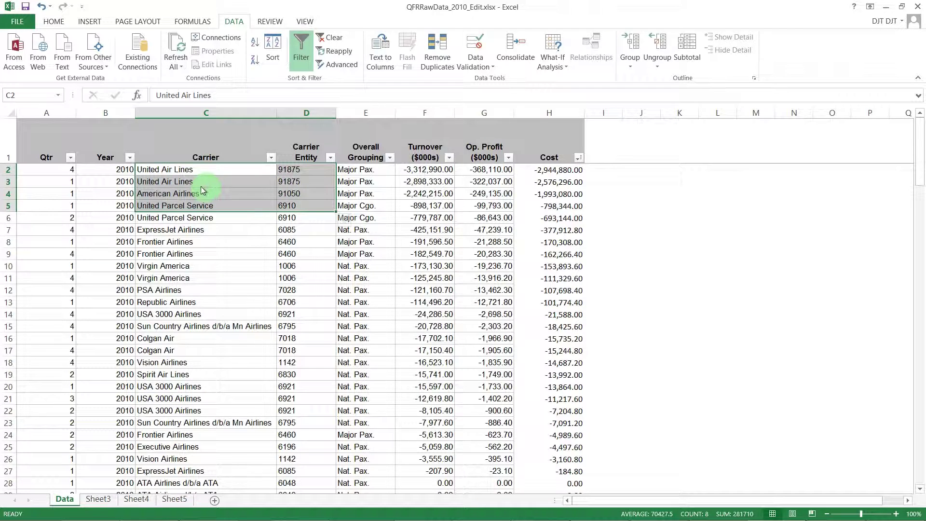
click(54, 22)
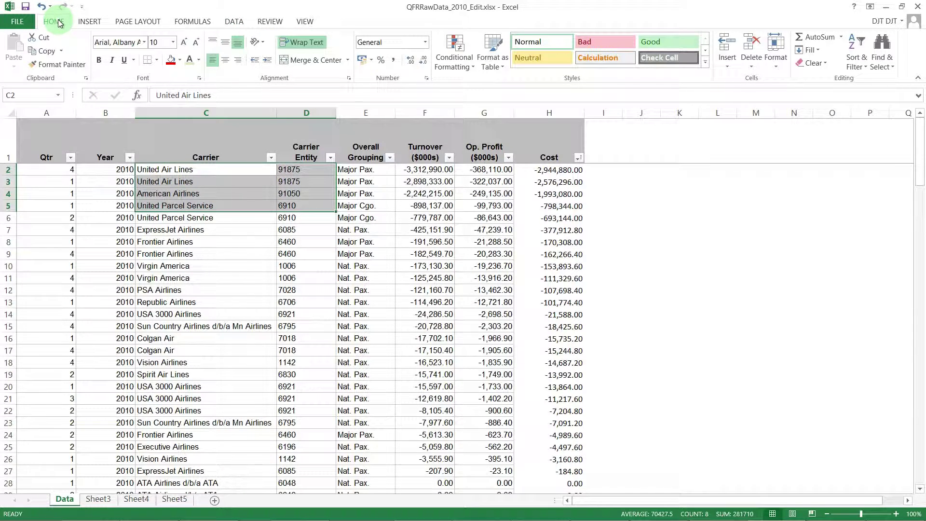
click(46, 42)
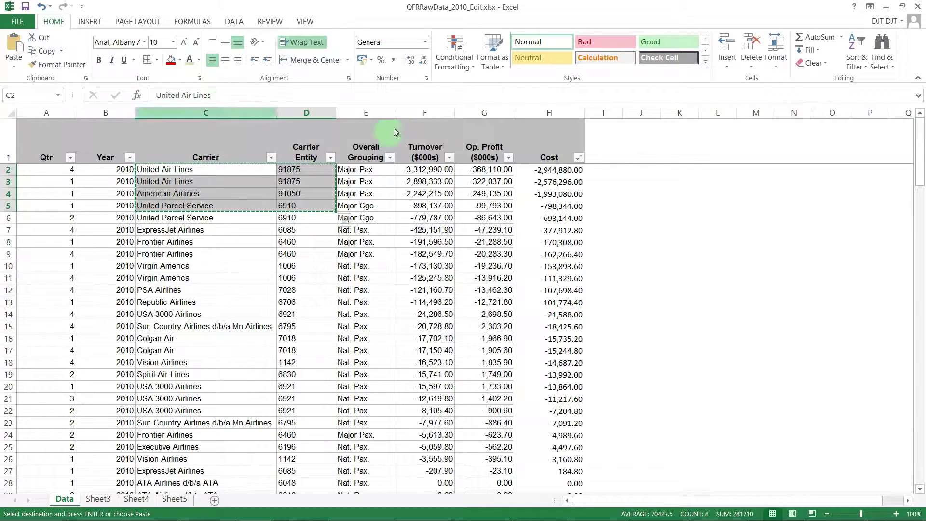
click(633, 171)
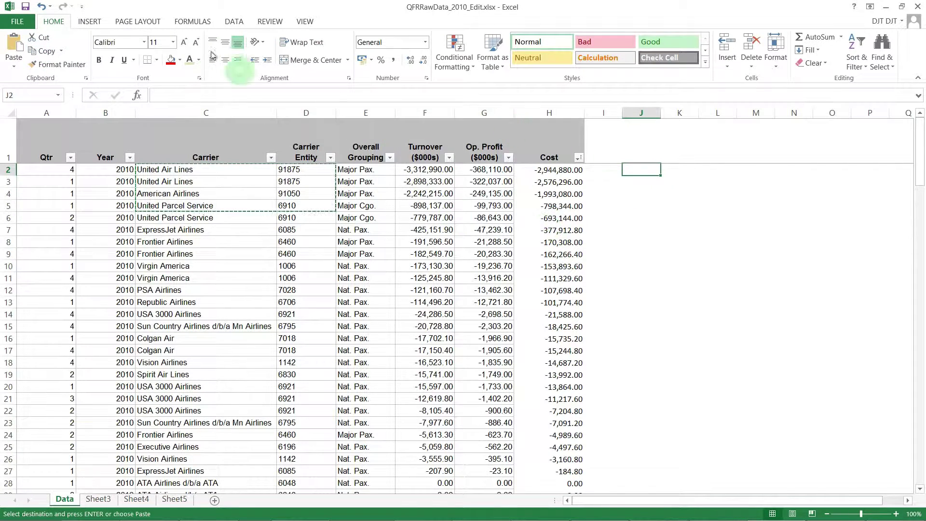
click(13, 57)
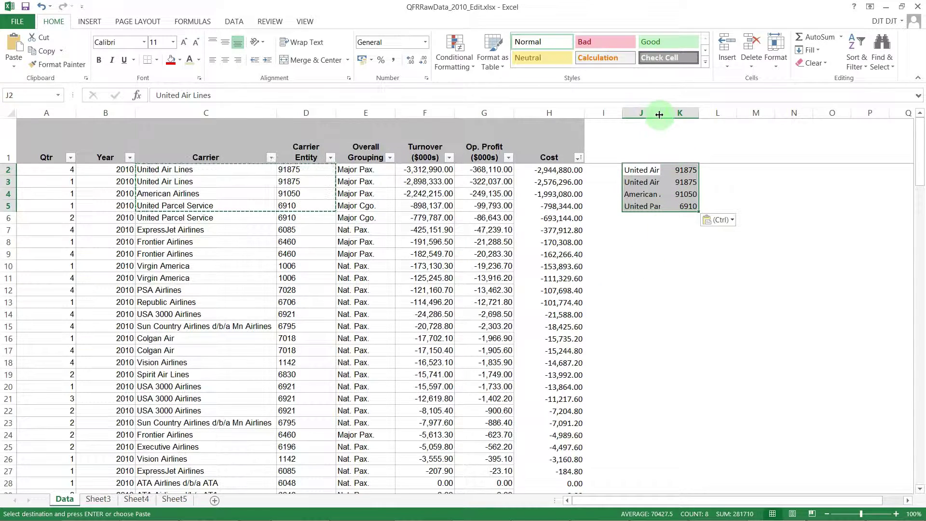
Try wider and narrower widths for column J, finishing with AutoFit to the pasted carrier names
drag(660, 114, 699, 113)
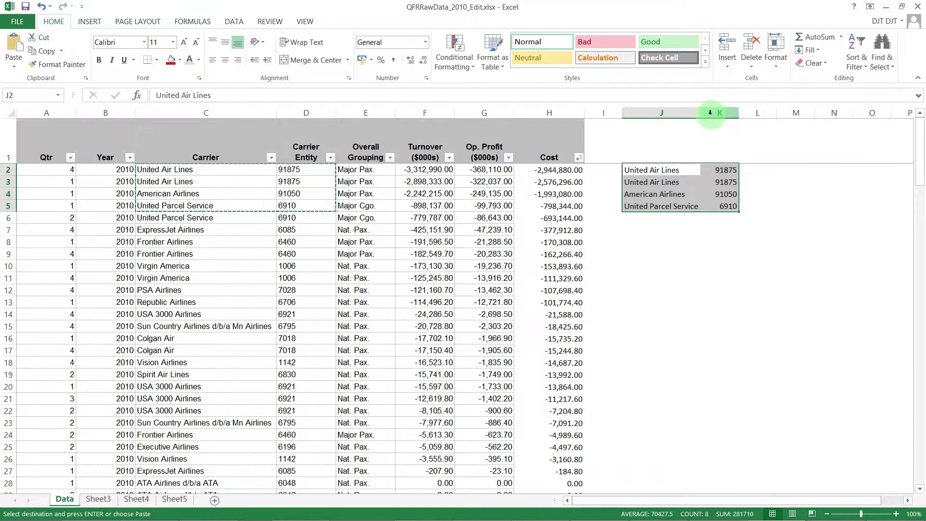
click(704, 114)
click(695, 113)
drag(699, 113, 655, 115)
click(696, 113)
click(665, 114)
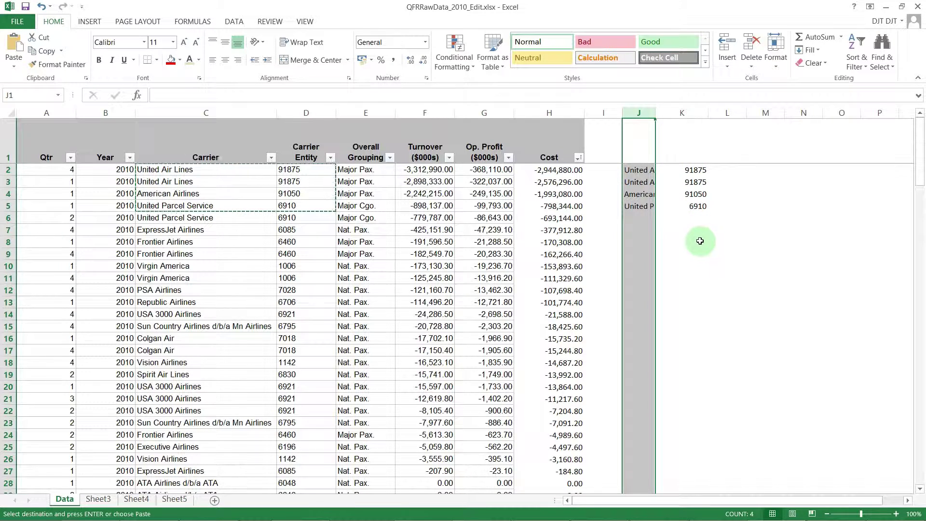
double_click(657, 115)
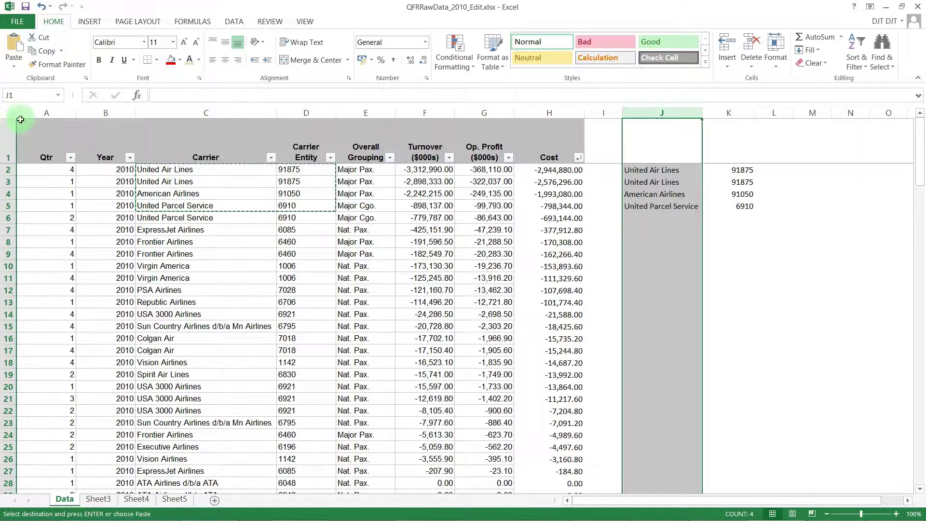
Narrow columns A through H to one equal width, and AutoFit the column widths of the whole sheet
drag(19, 112, 564, 113)
click(253, 246)
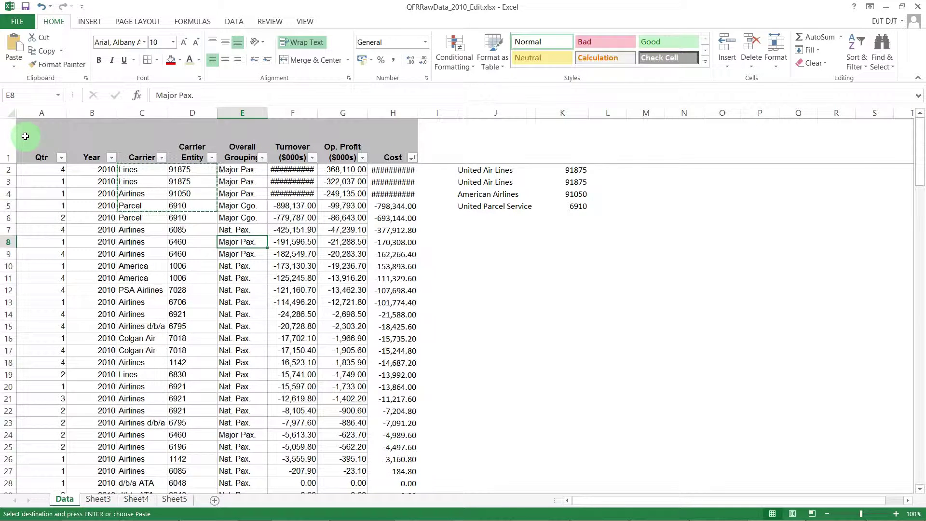
click(9, 114)
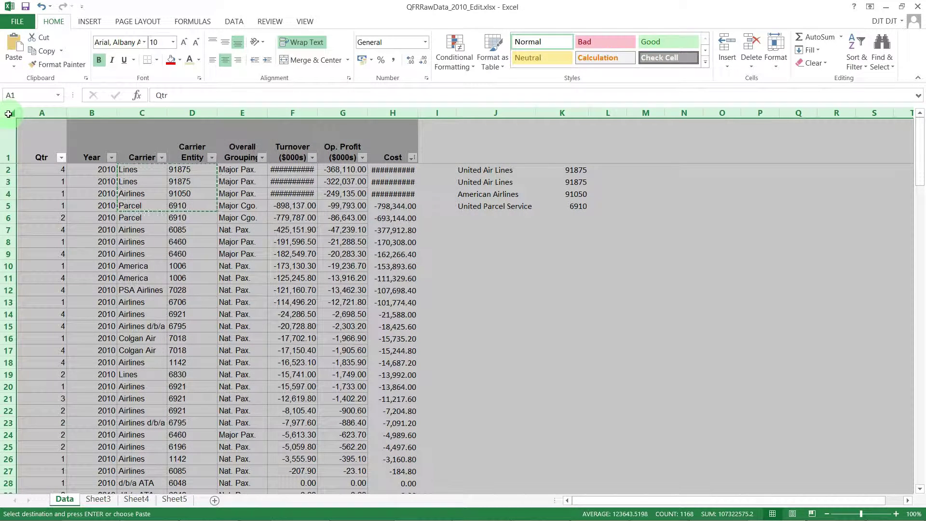
double_click(64, 113)
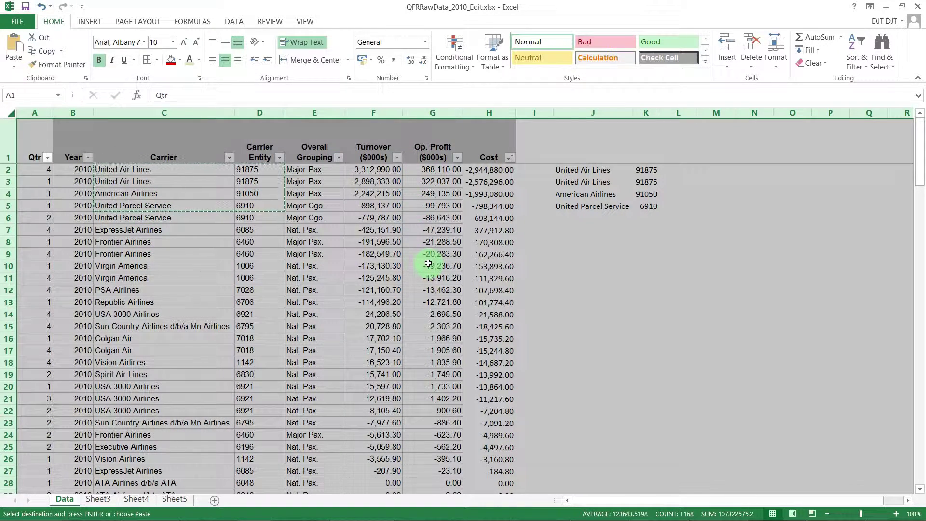
click(536, 229)
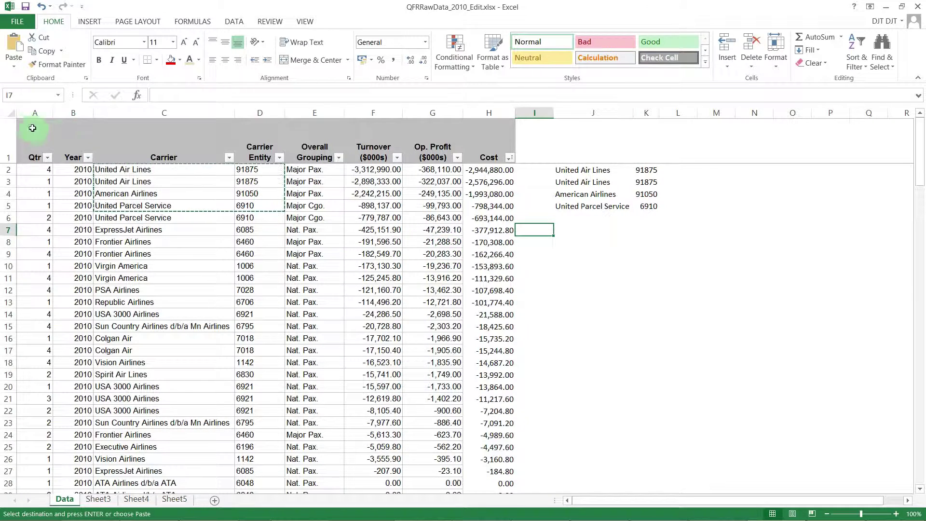
Shrink all row heights on the sheet, and AutoFit every row to its contents
click(12, 114)
drag(10, 163, 19, 126)
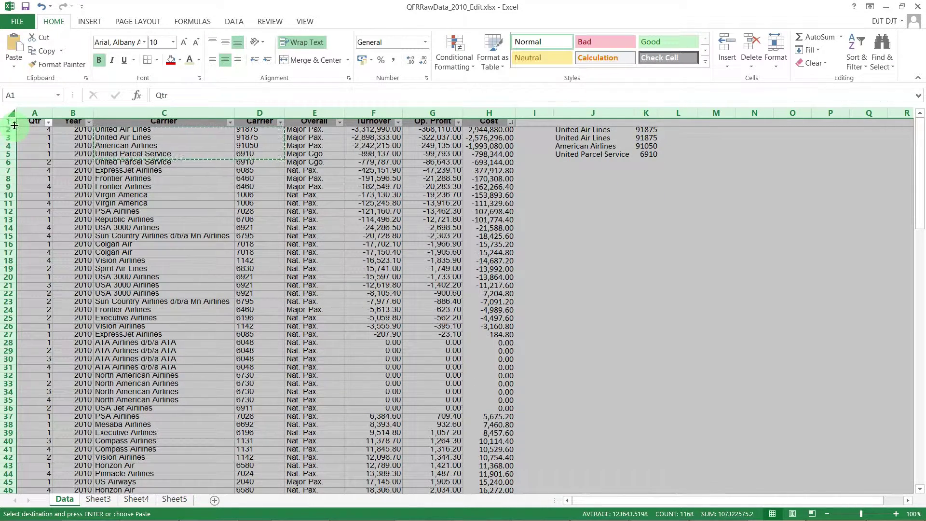
double_click(15, 126)
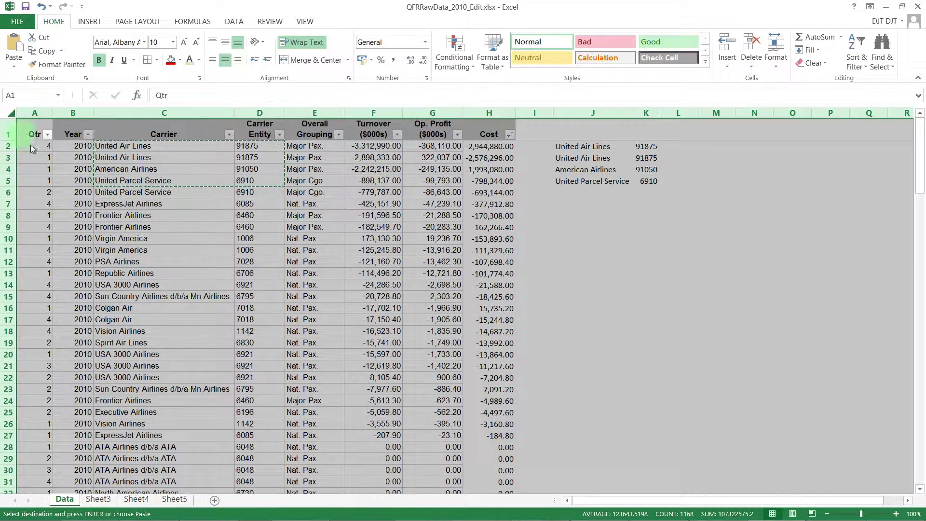
click(182, 226)
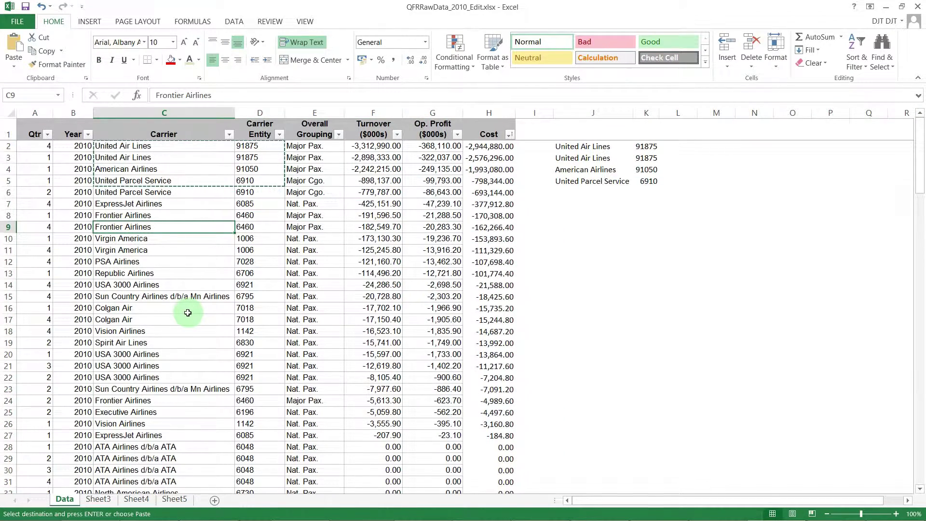
click(453, 214)
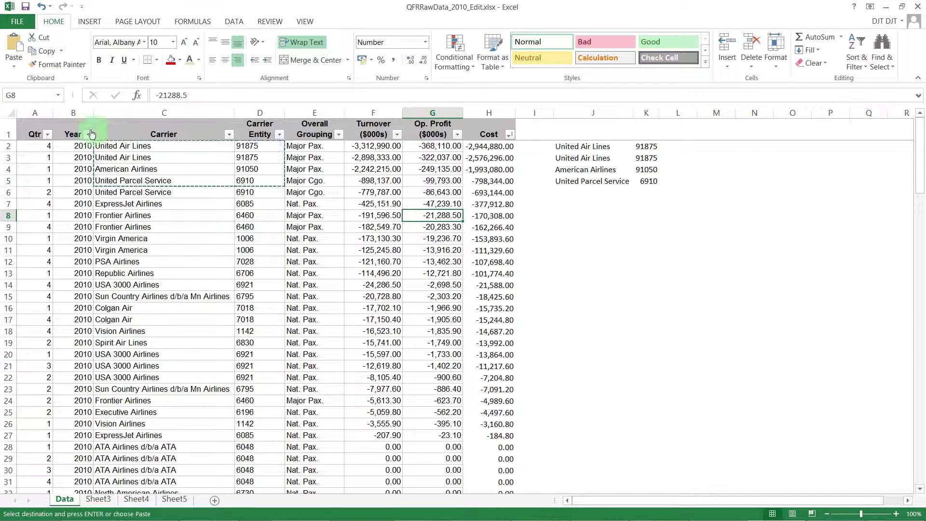
Insert a blank column between the Year and Carrier columns
click(197, 113)
right_click(197, 113)
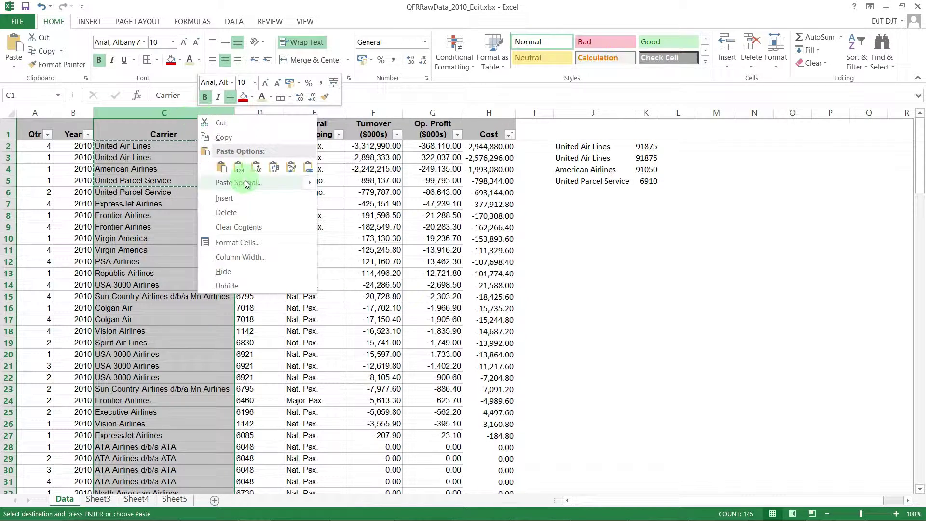
click(162, 113)
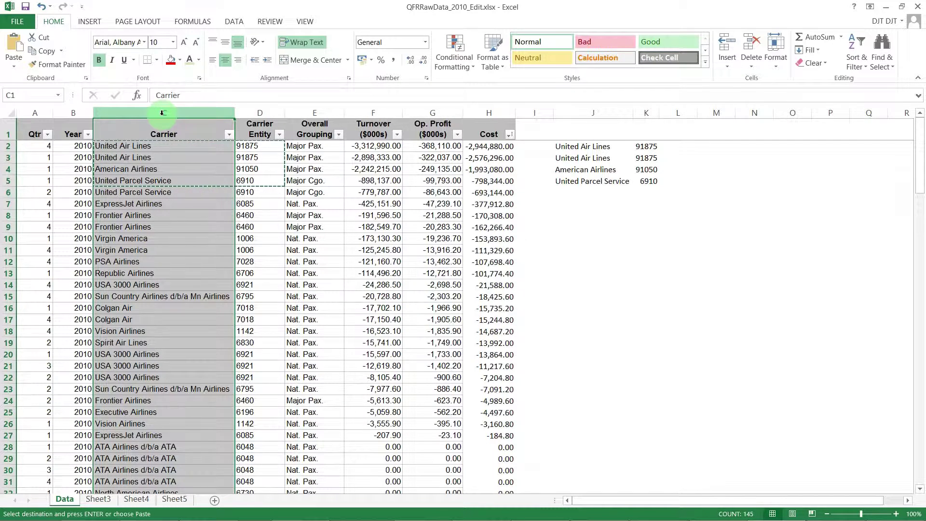
right_click(163, 112)
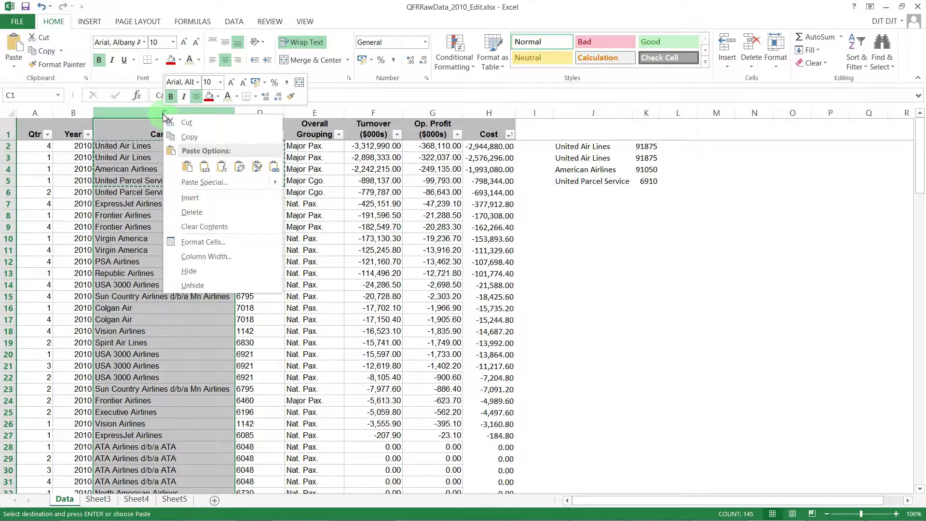
click(250, 200)
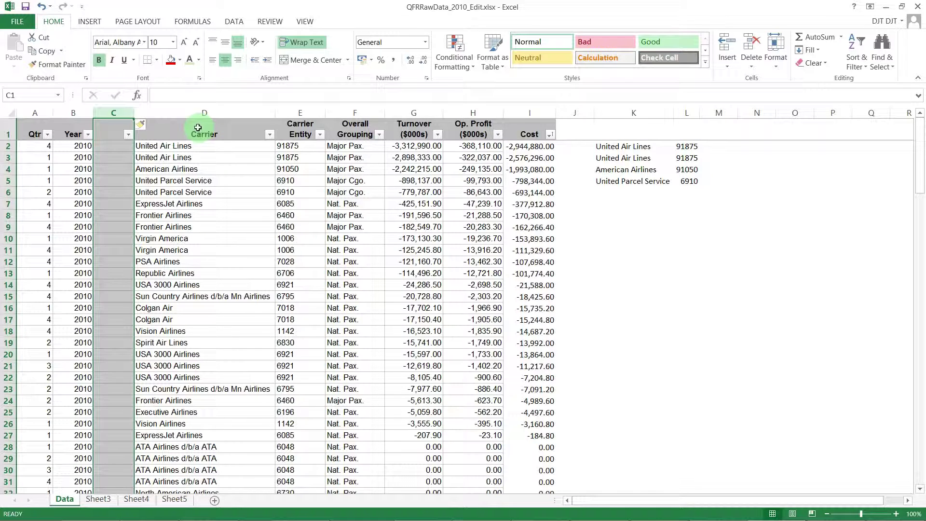
Delete the Carrier Entity and Overall Grouping columns (E and F)
drag(301, 112, 351, 118)
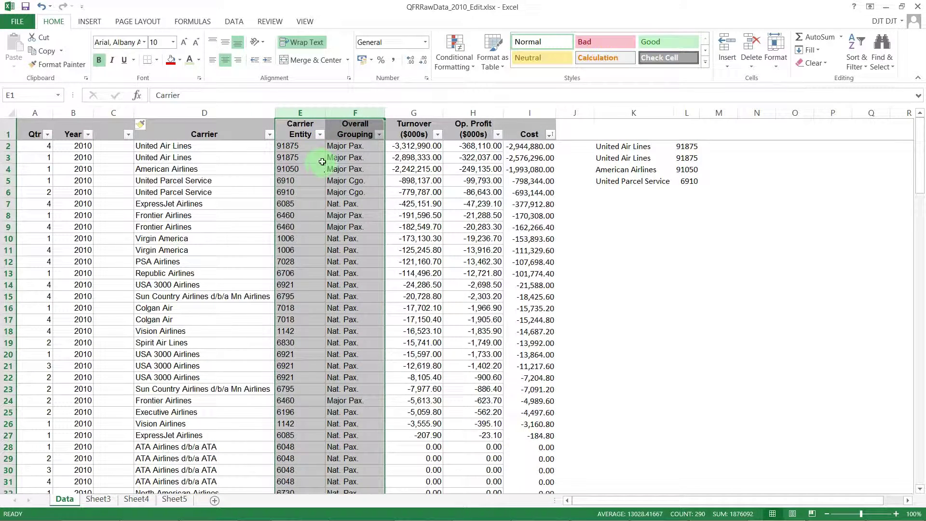
right_click(327, 178)
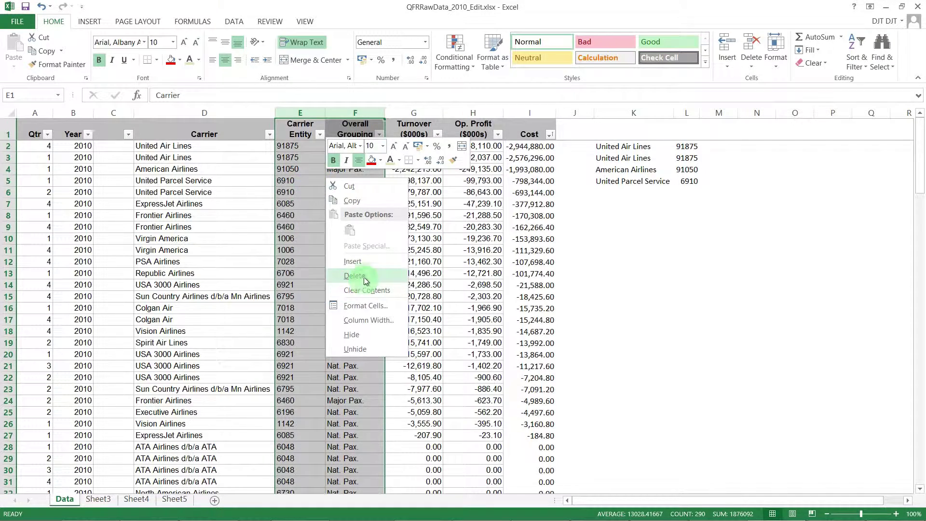
click(364, 277)
click(303, 296)
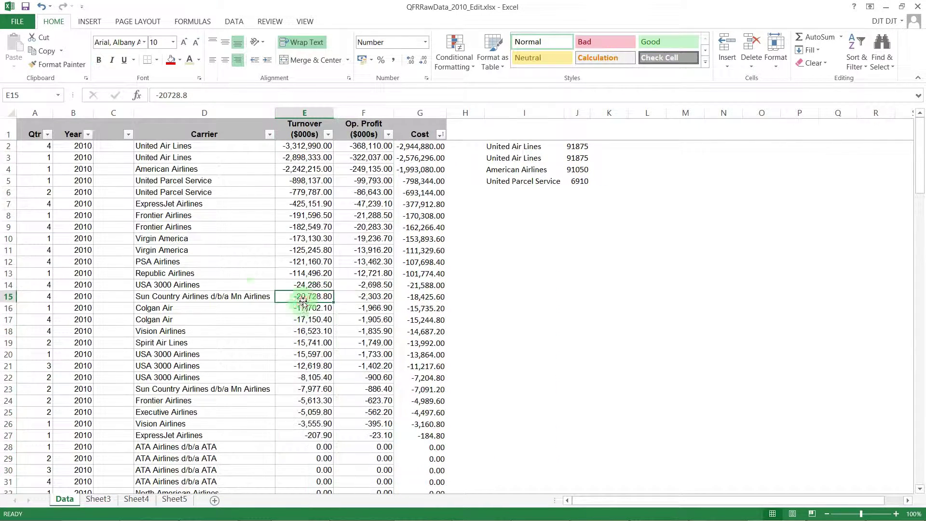
click(223, 219)
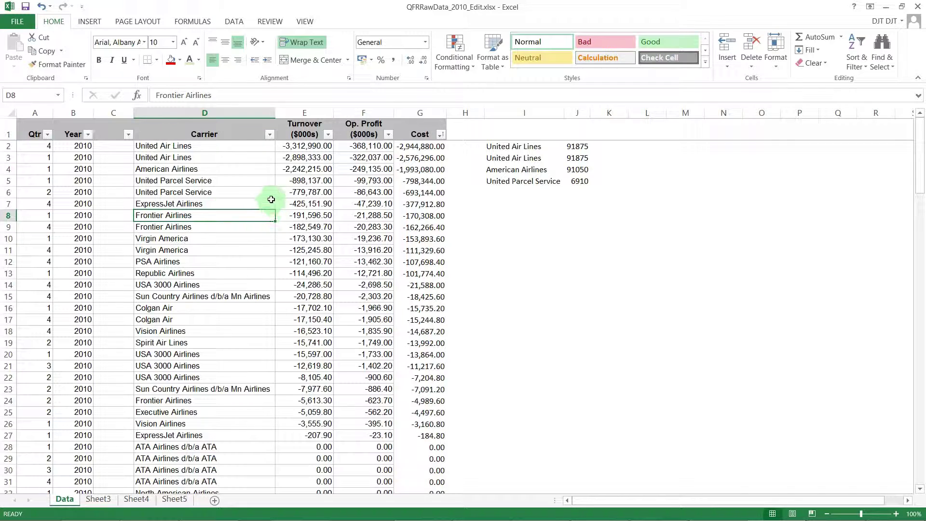